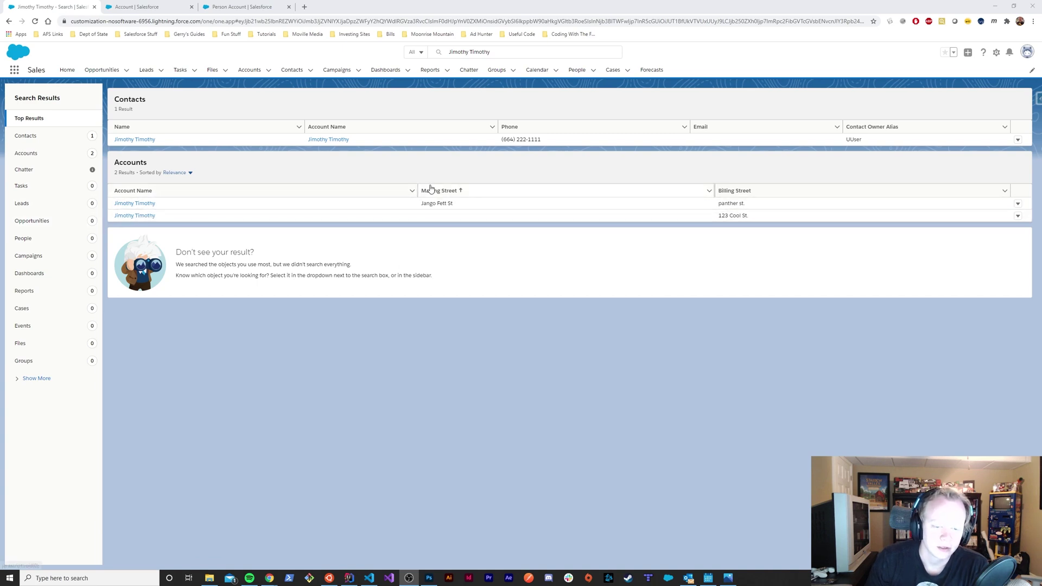
Select the mailing and billing street texts of both same-named accounts in the results.
triple_click(470, 207)
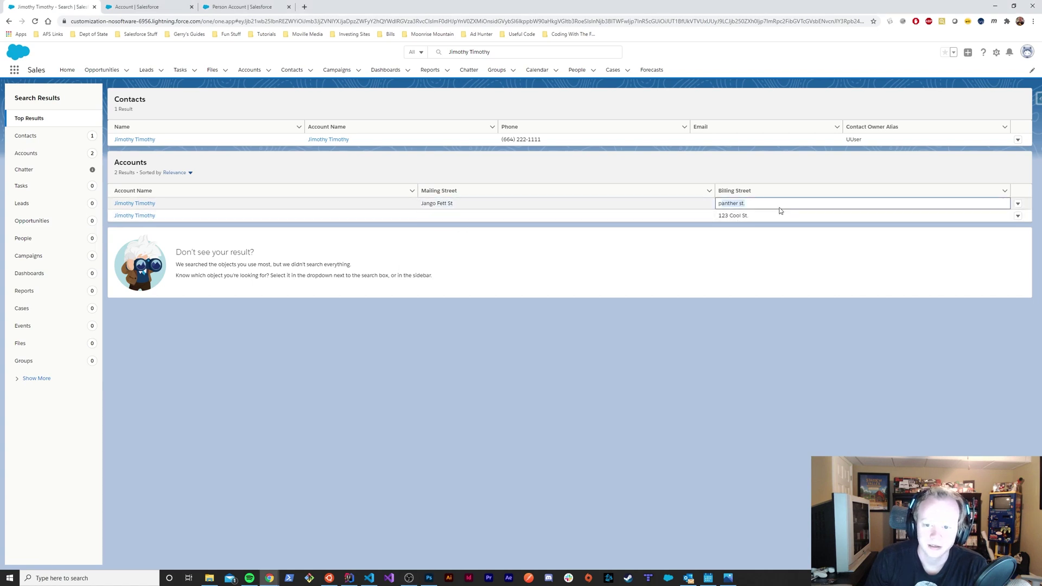
triple_click(735, 204)
triple_click(735, 216)
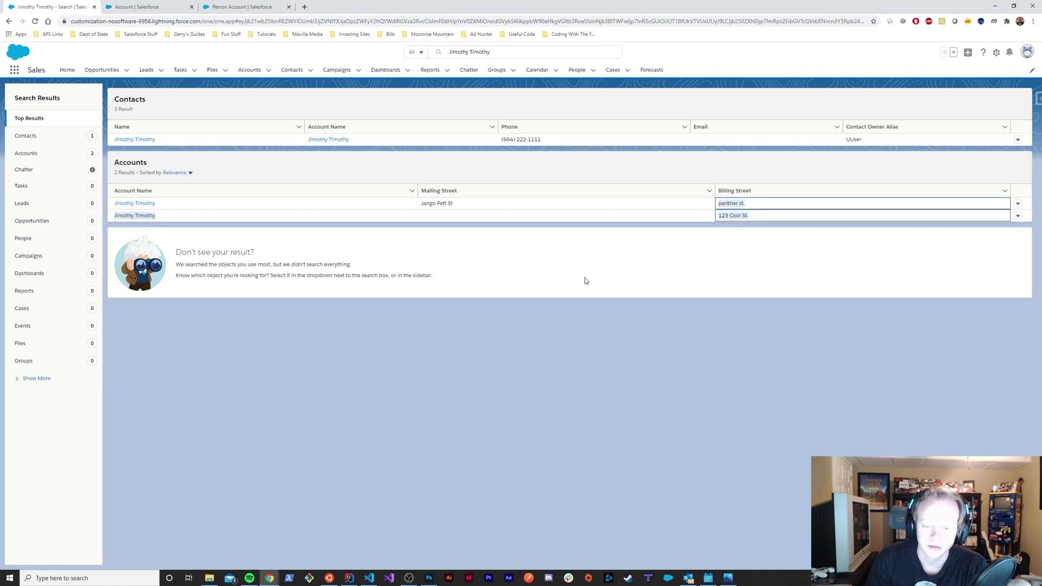
click(474, 281)
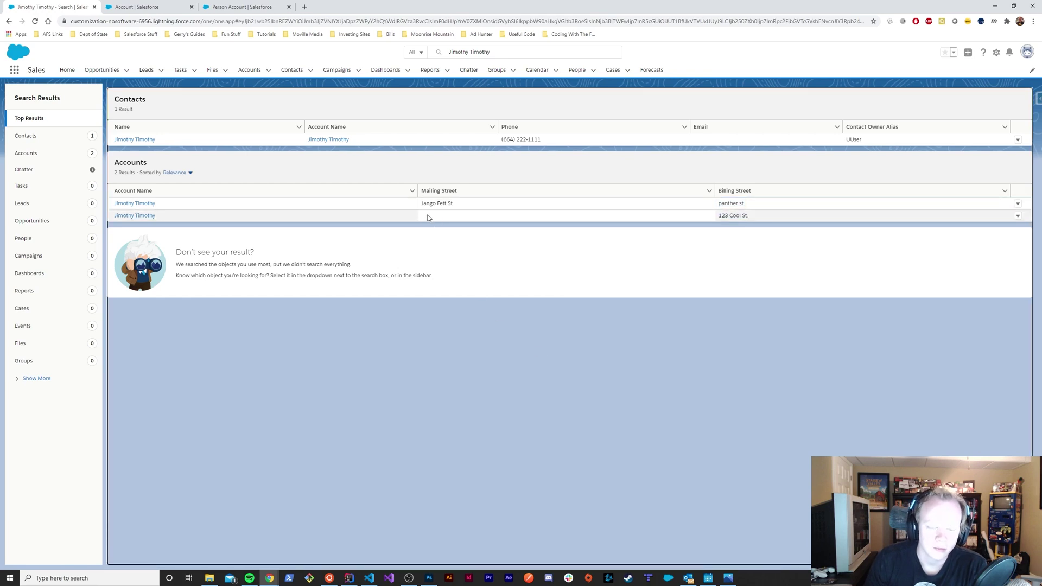
Highlight the first account's mailing street, then sort by Mailing Street and narrow that column.
drag(458, 204, 418, 207)
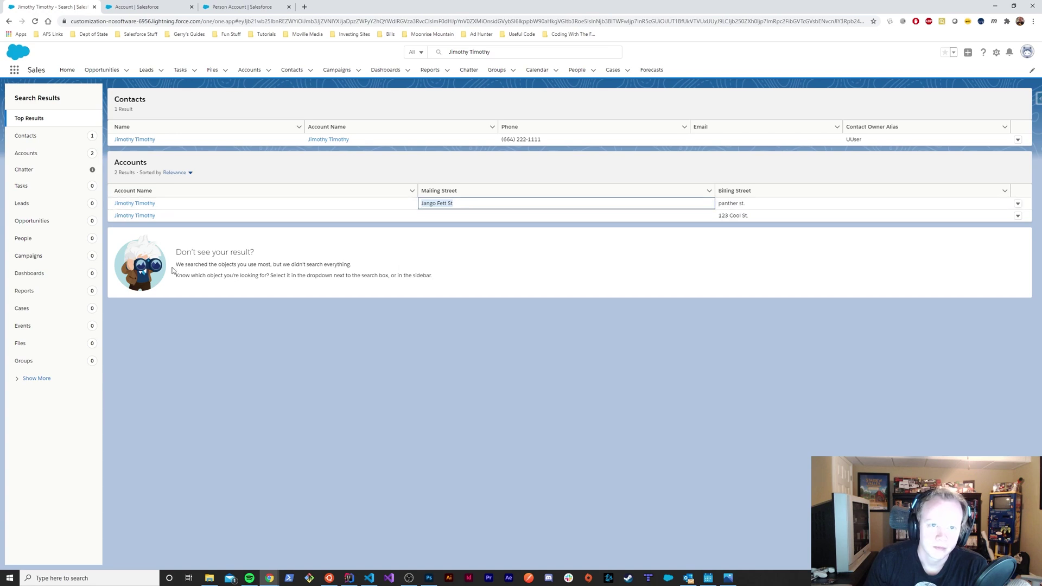
click(468, 207)
drag(468, 207, 425, 204)
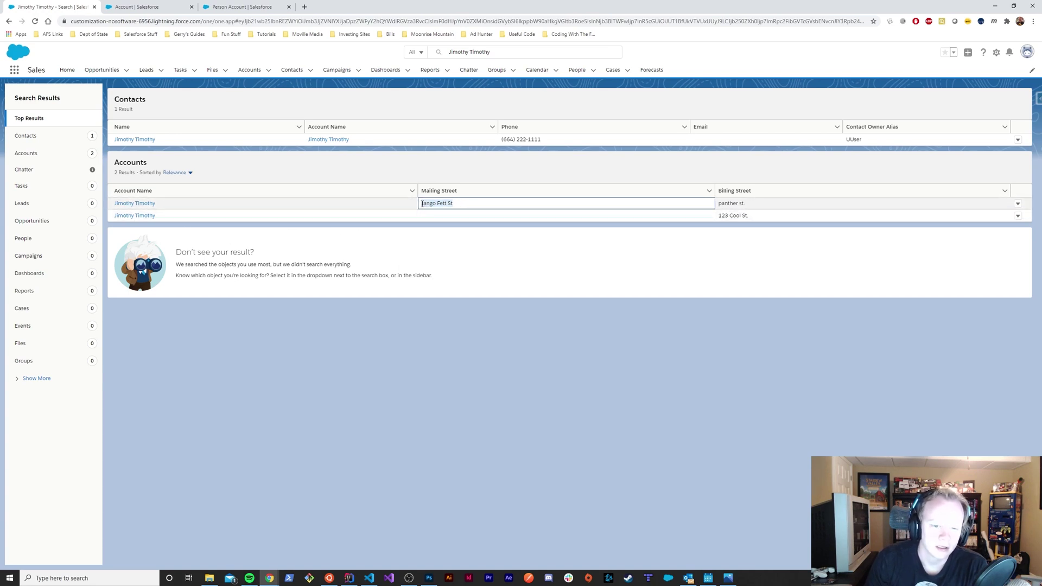
click(562, 217)
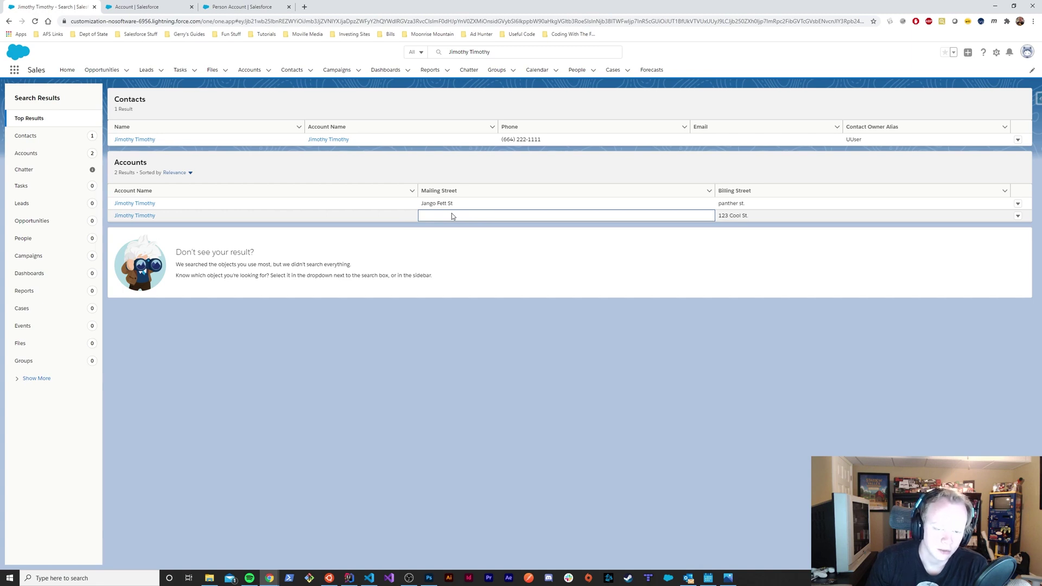
click(531, 194)
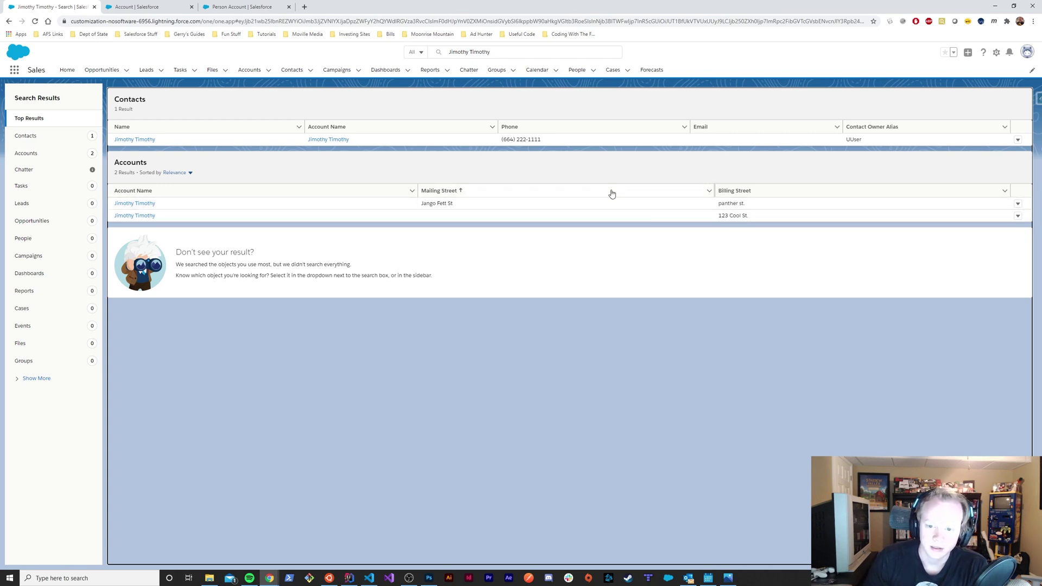
drag(714, 190, 674, 190)
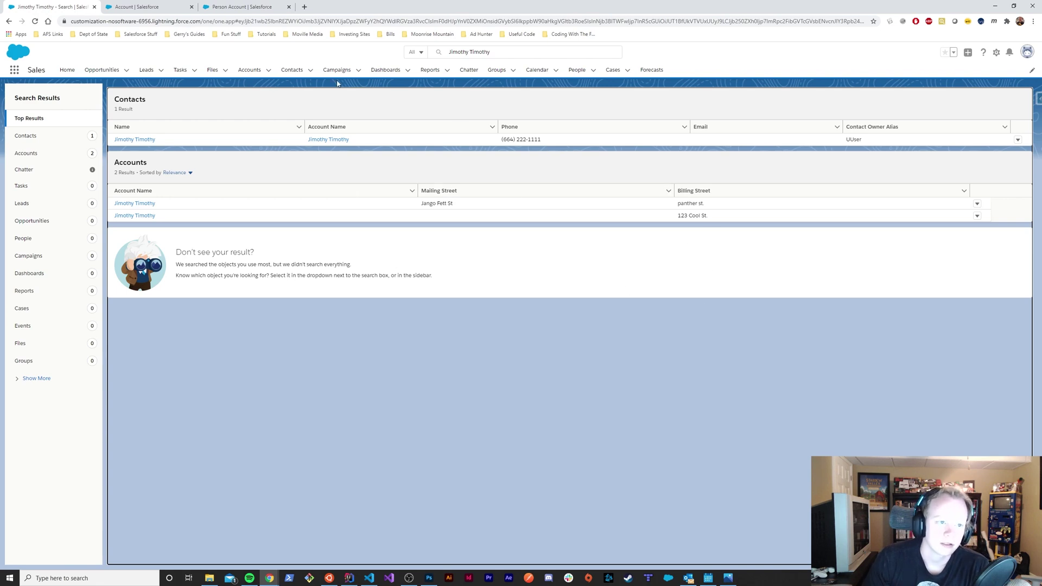
click(160, 8)
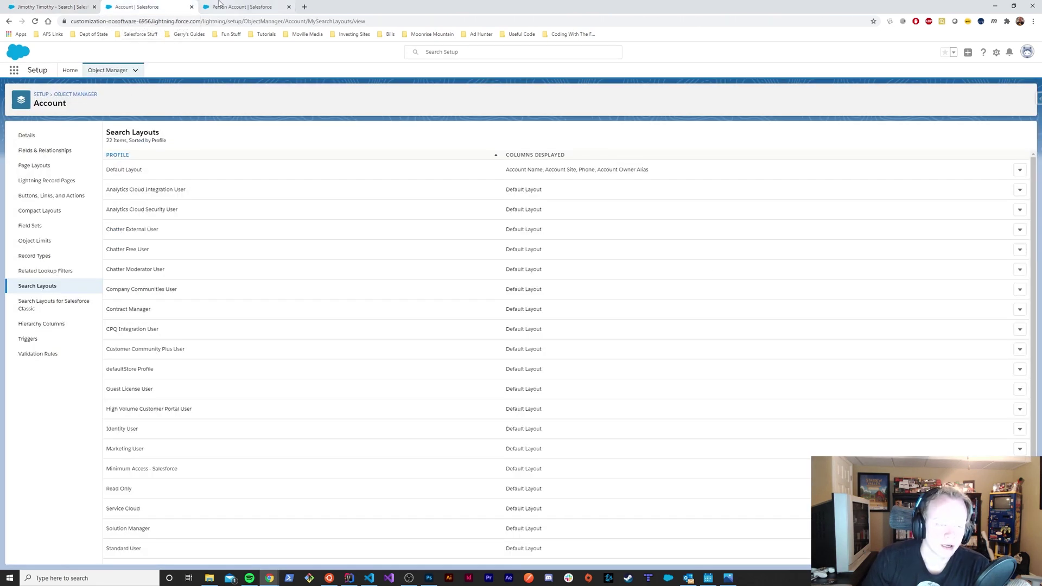
click(242, 6)
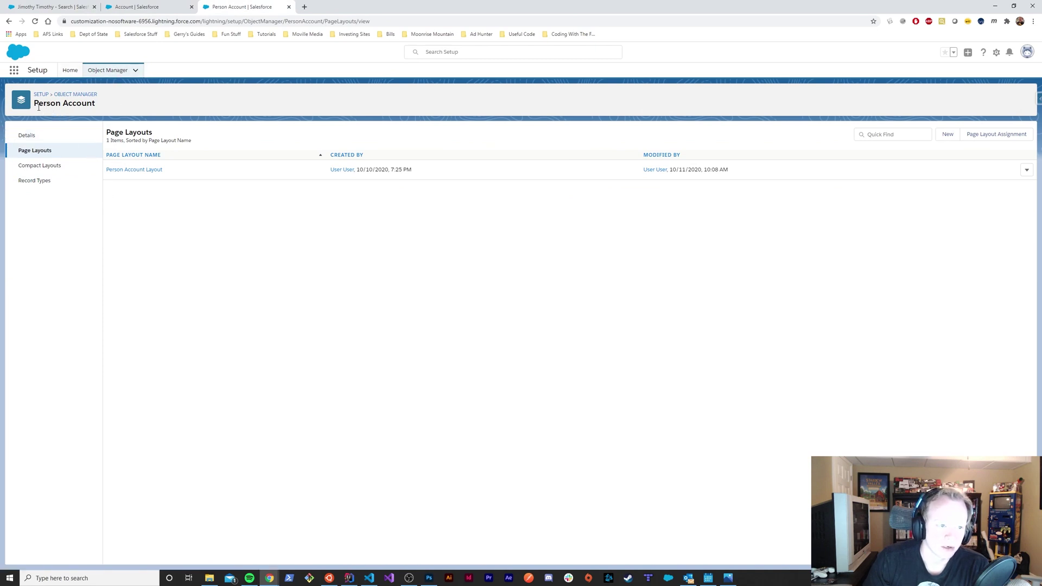
click(212, 286)
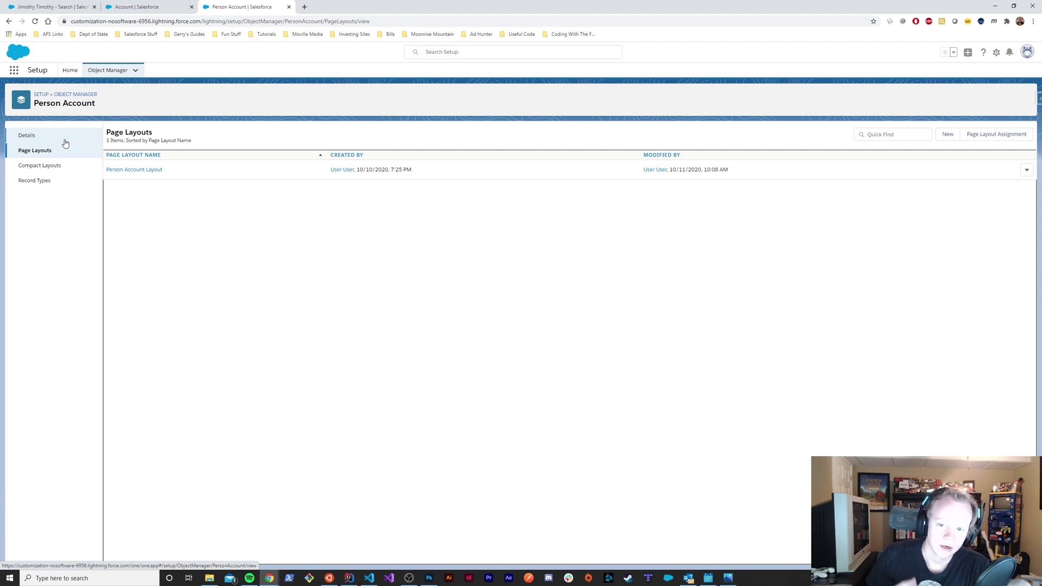
click(136, 7)
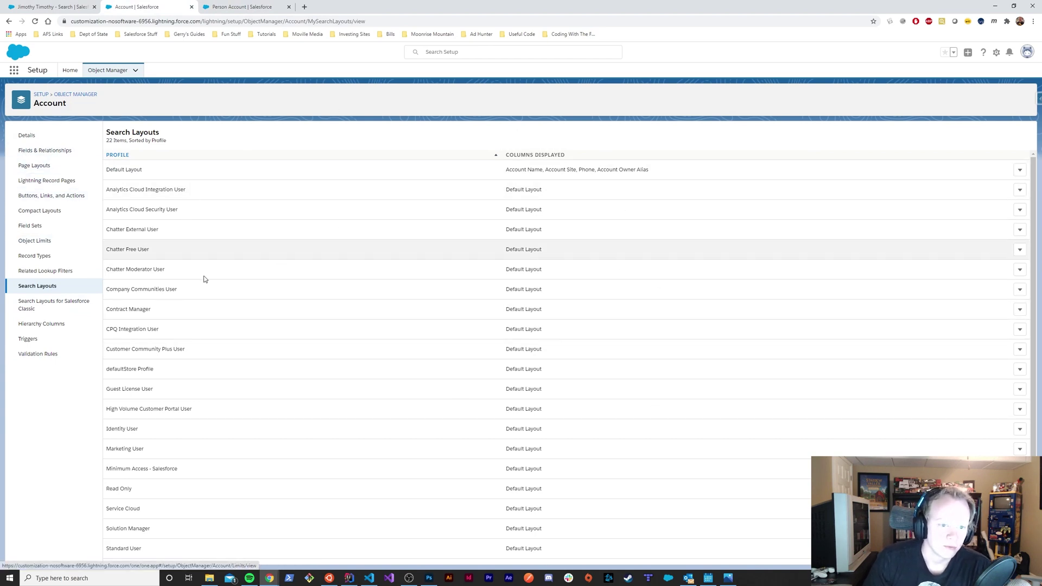
scroll(581, 437, down, 1)
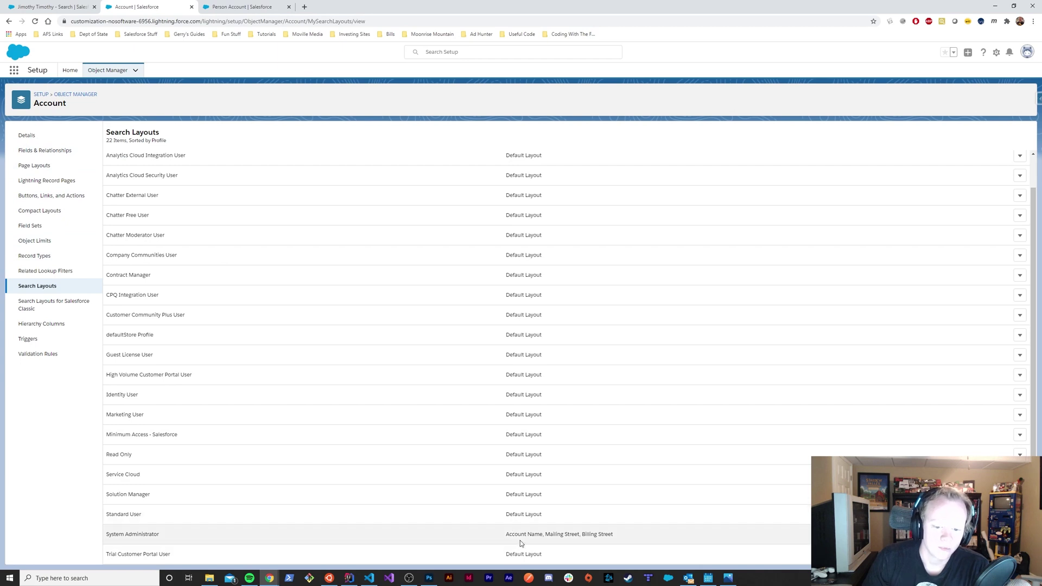
click(235, 5)
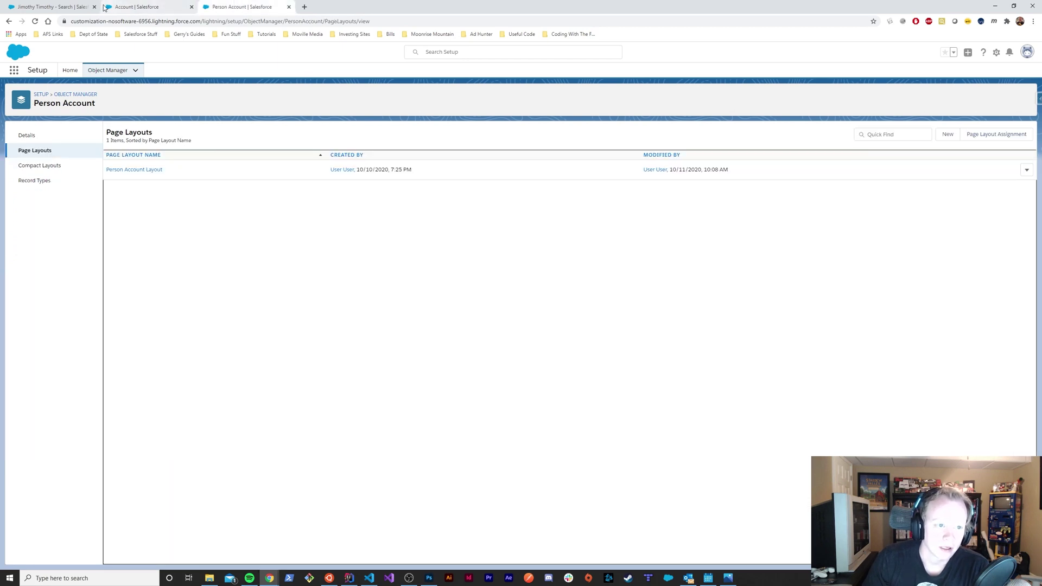
click(80, 7)
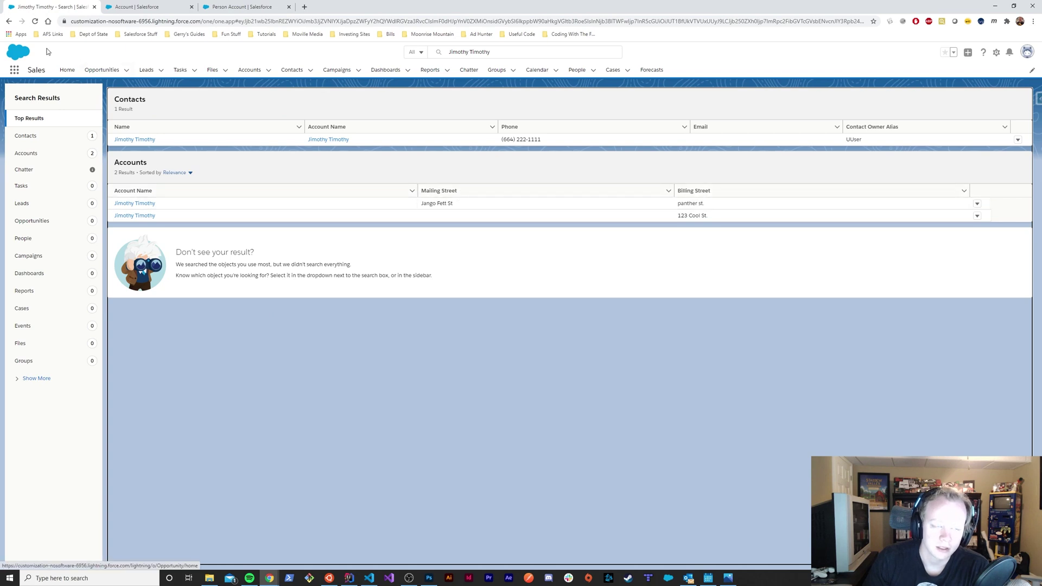
click(137, 6)
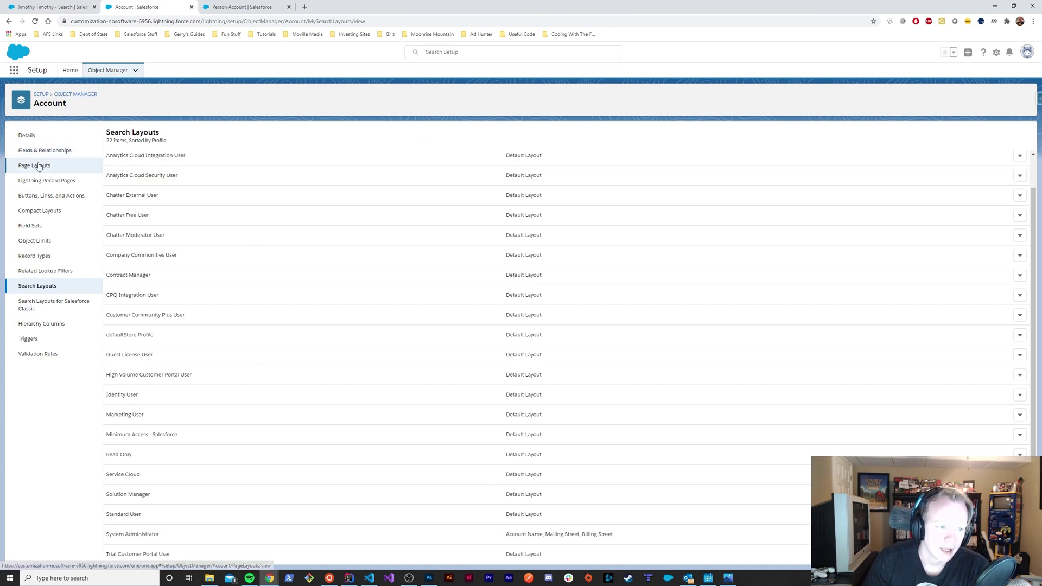
From Account's Fields & Relationships, start a new custom field with the Formula data type.
click(23, 152)
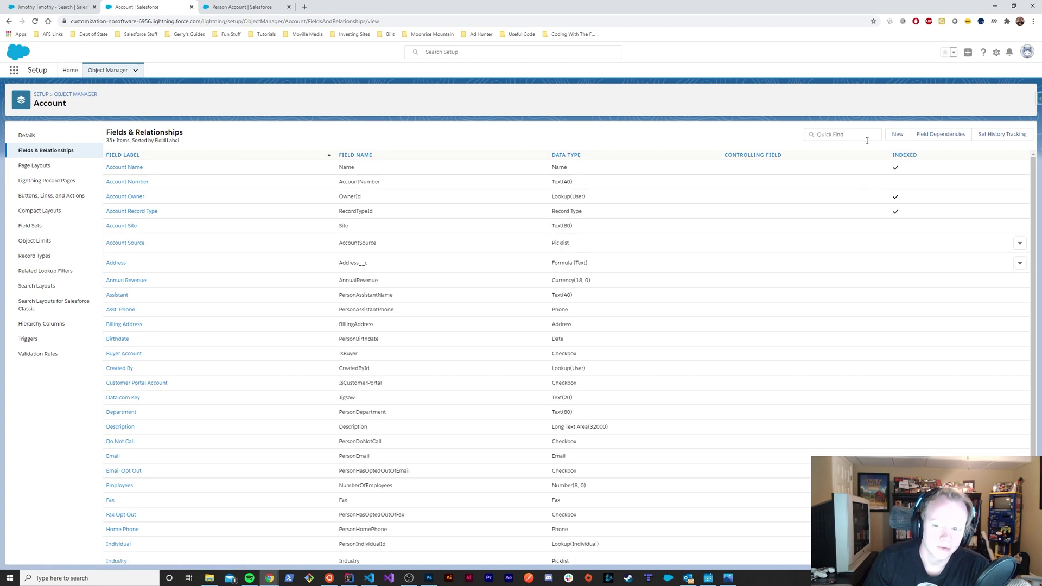
click(898, 138)
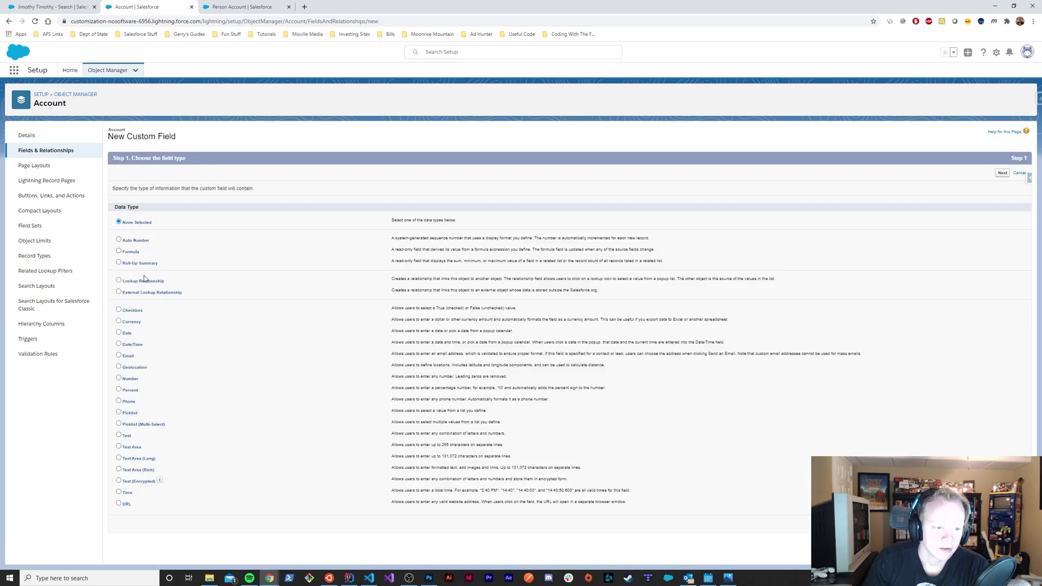
click(118, 251)
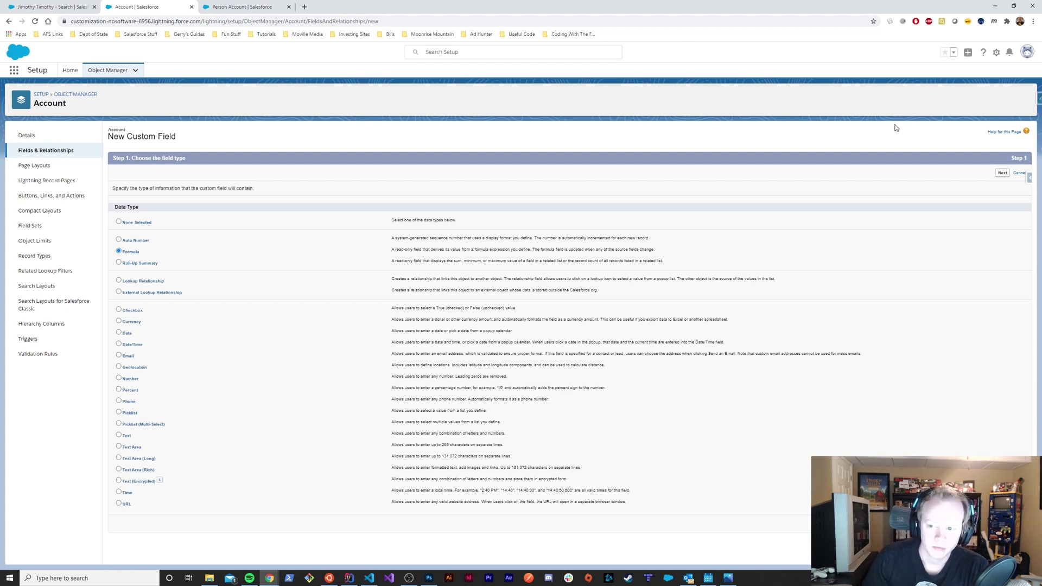
click(1003, 172)
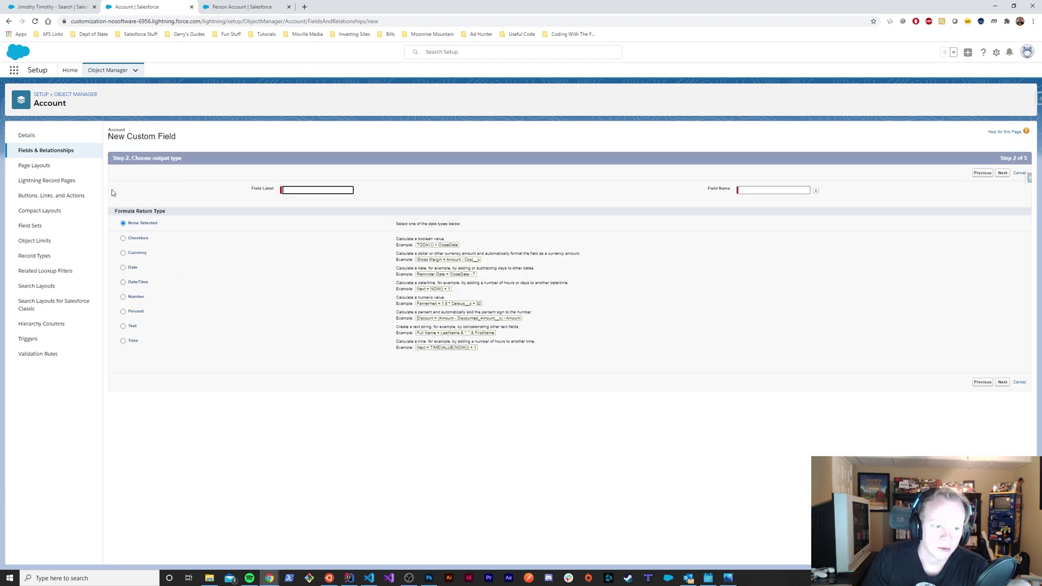
Choose Text output and label the formula field 'Account Street Address', auto-filling its field name.
click(124, 326)
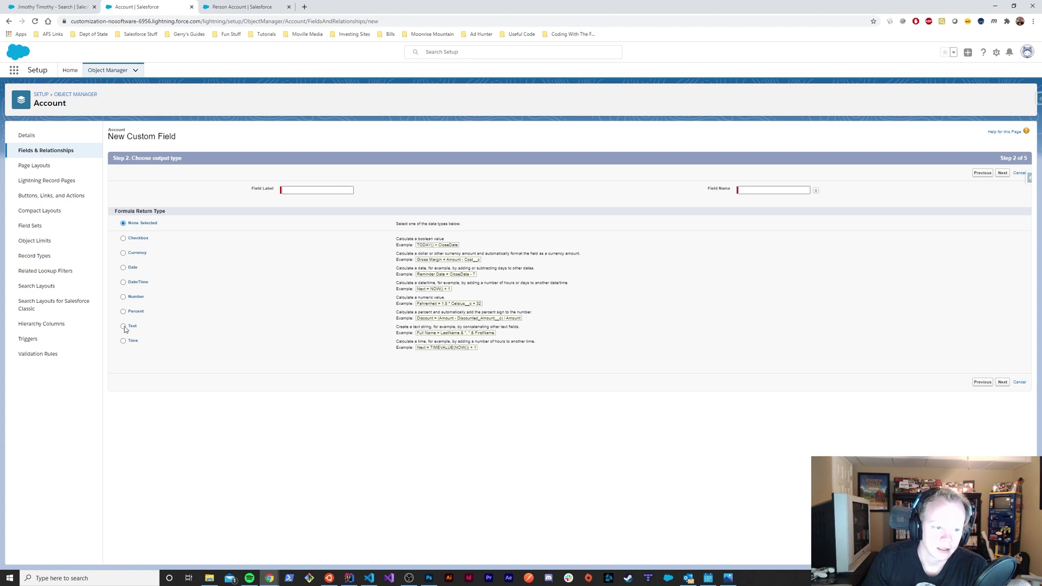
click(325, 191)
click(413, 201)
click(314, 190)
text(Address)
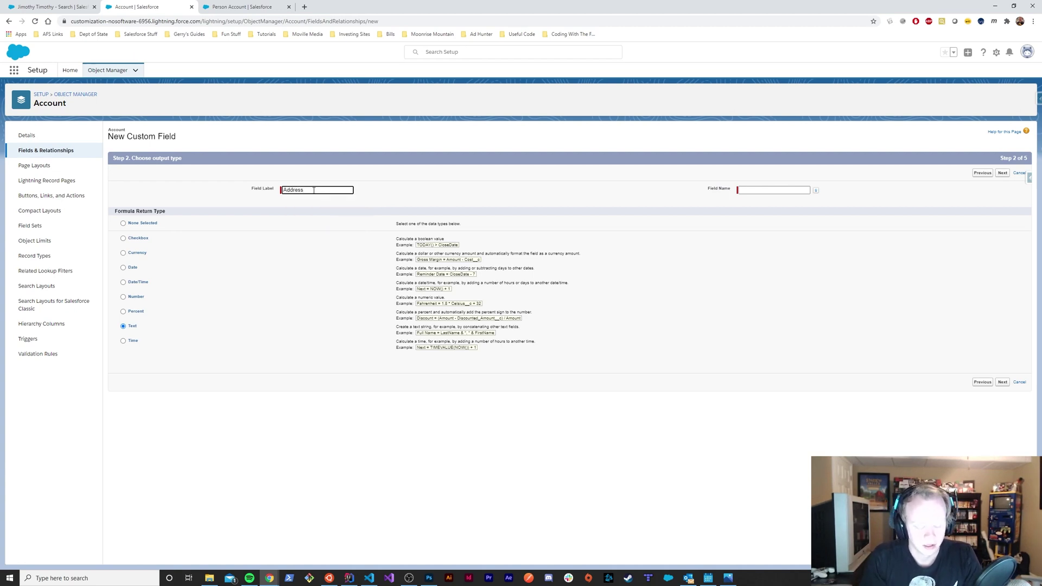
key(Home)
text(Accoun)
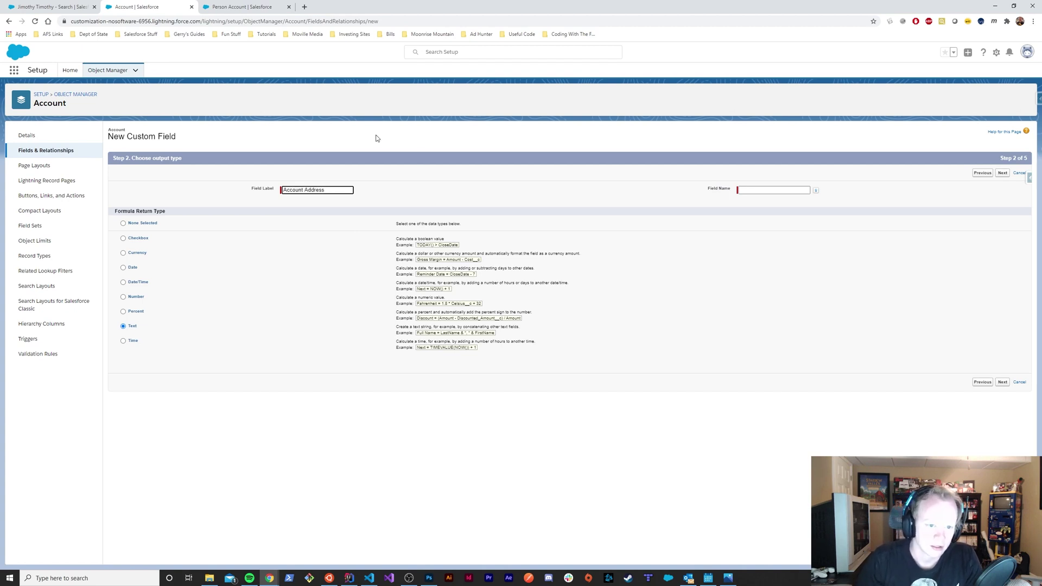
text(t)
drag(328, 190, 303, 190)
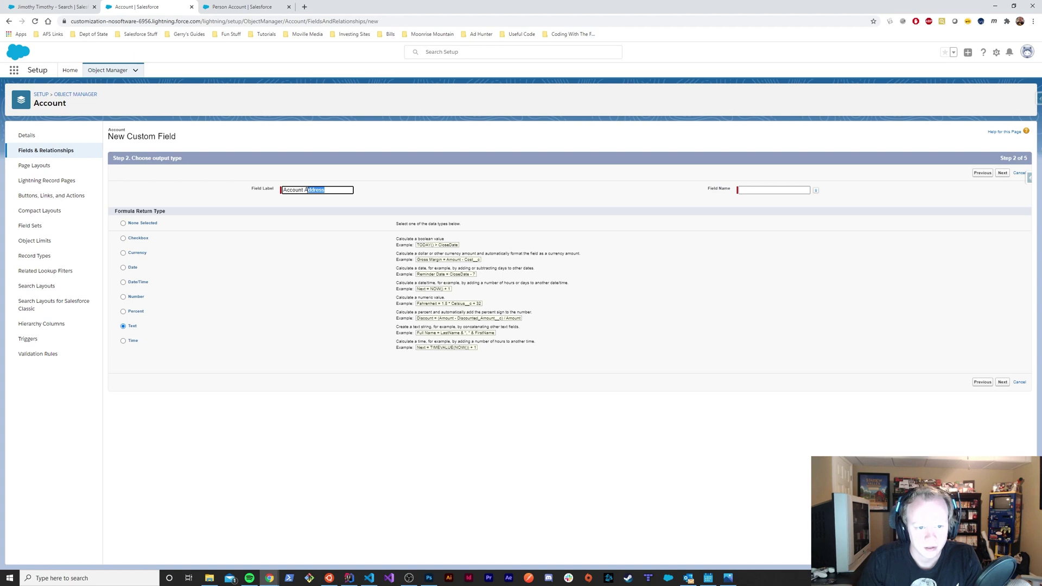
key(End)
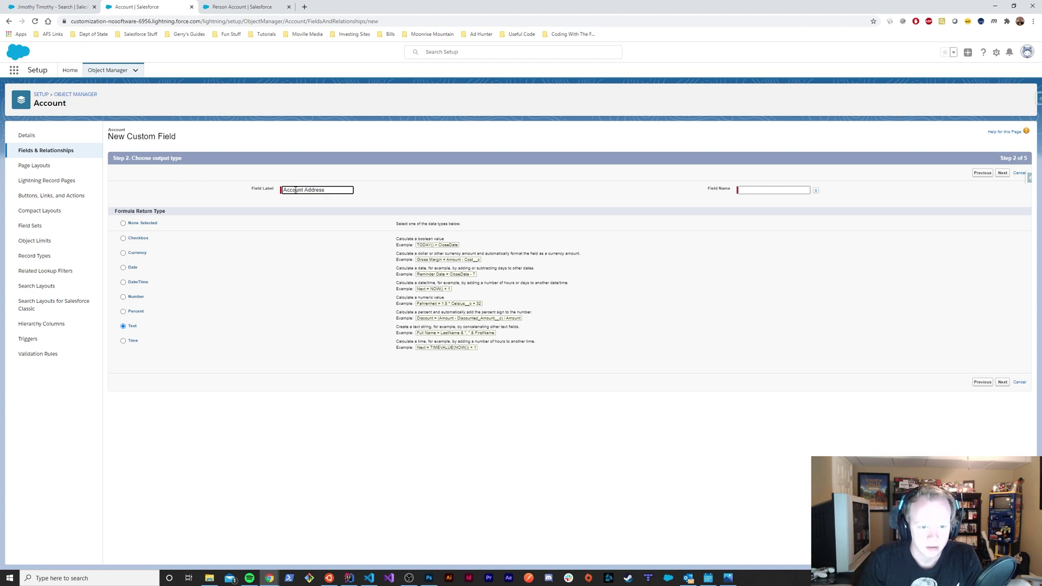
text(Street)
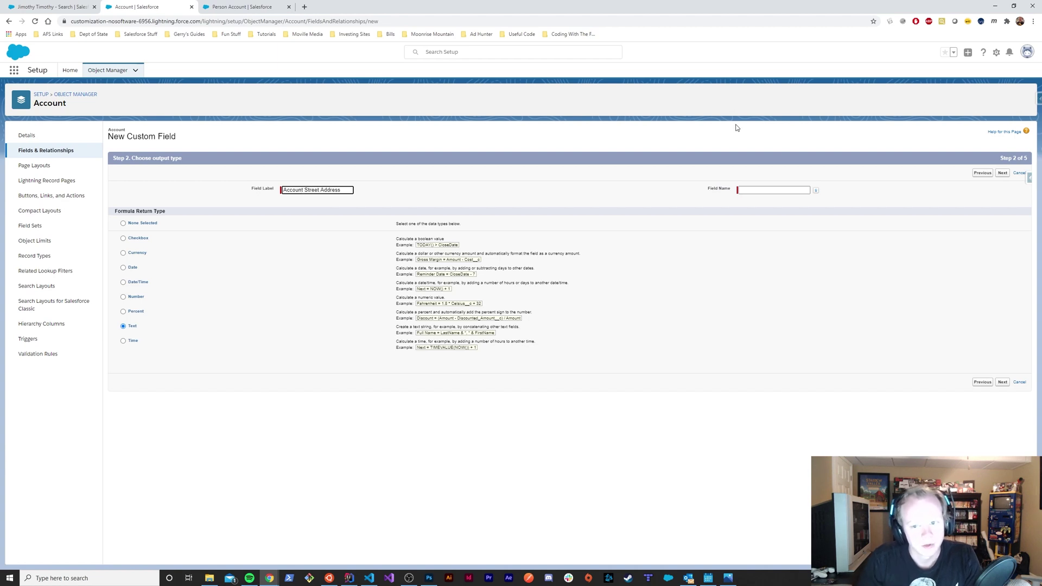
click(766, 191)
click(1003, 173)
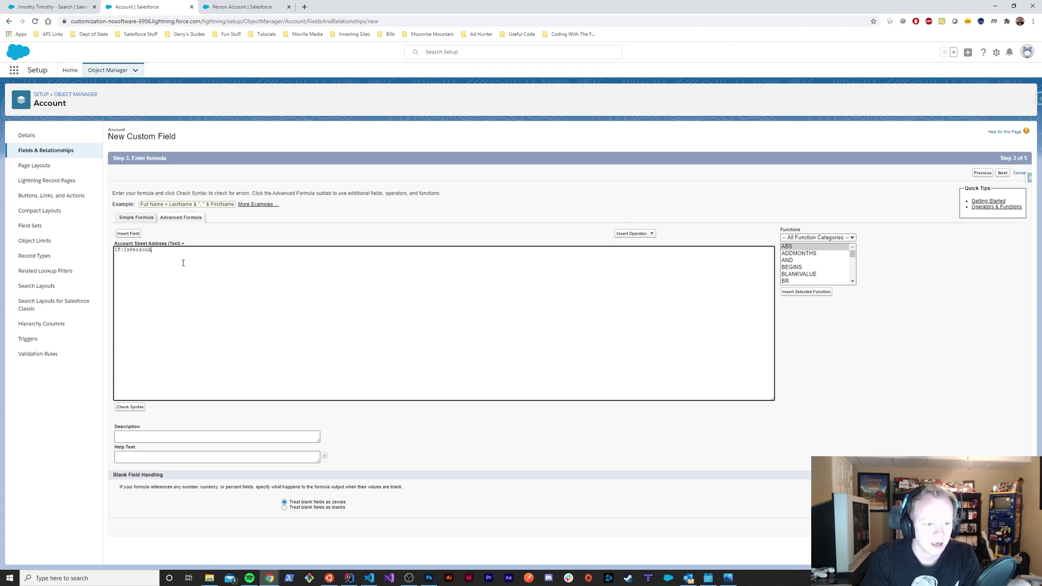
Complete the formula's condition as IF(IsPersonAccount, followed by a comma.
text(nt)
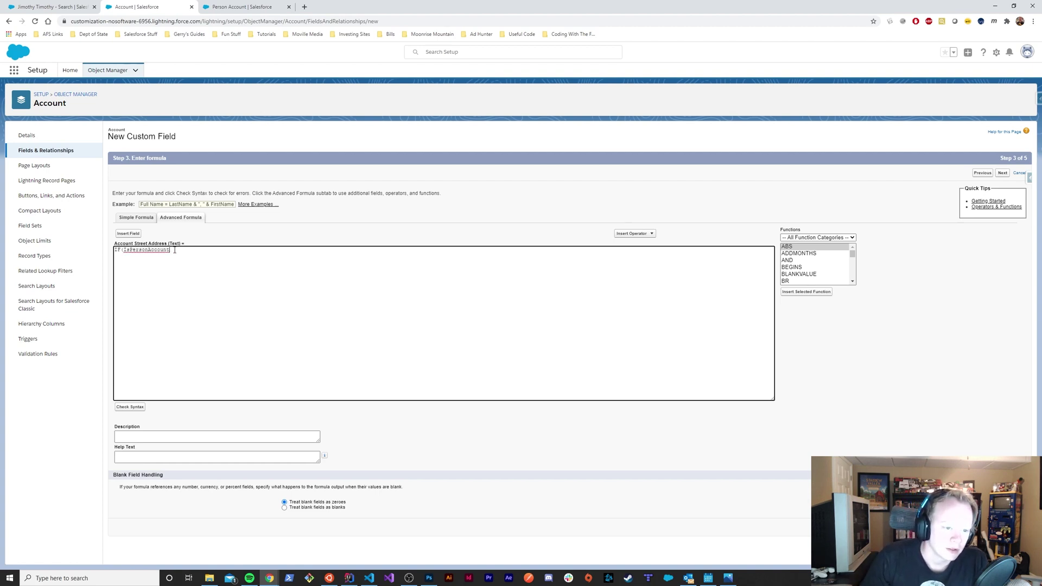
drag(173, 250, 127, 251)
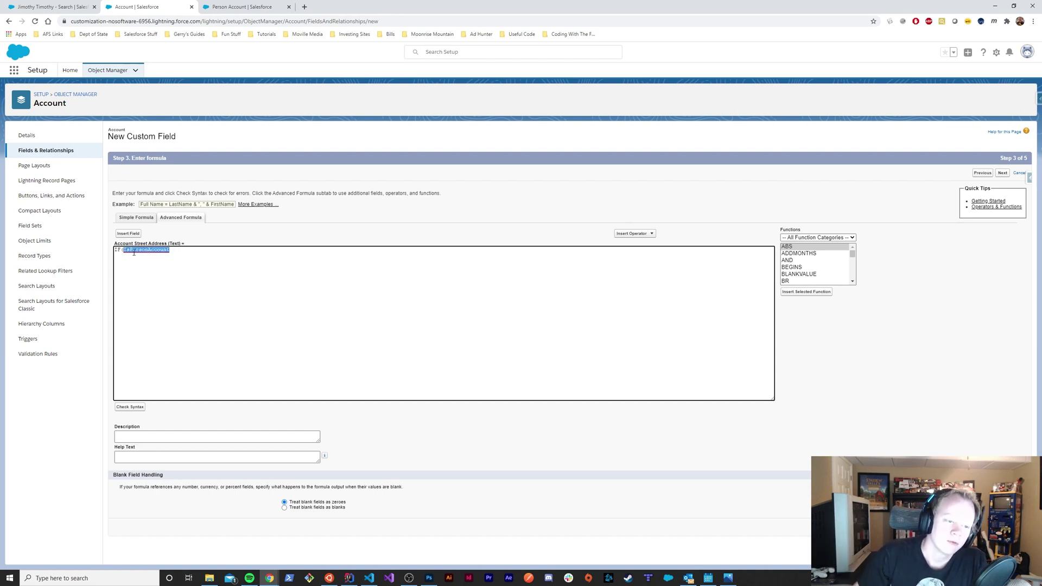
click(173, 253)
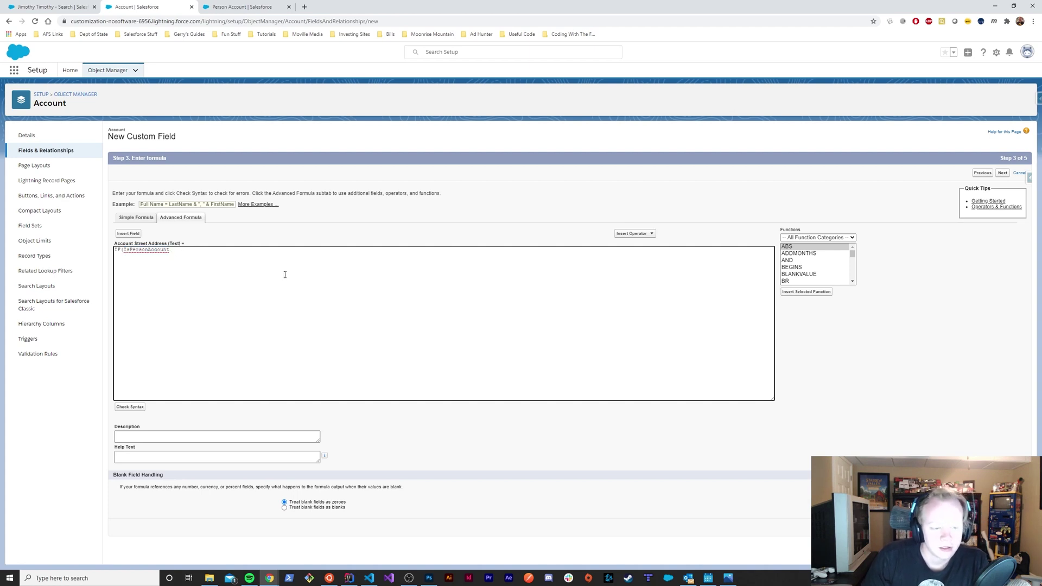
text(,)
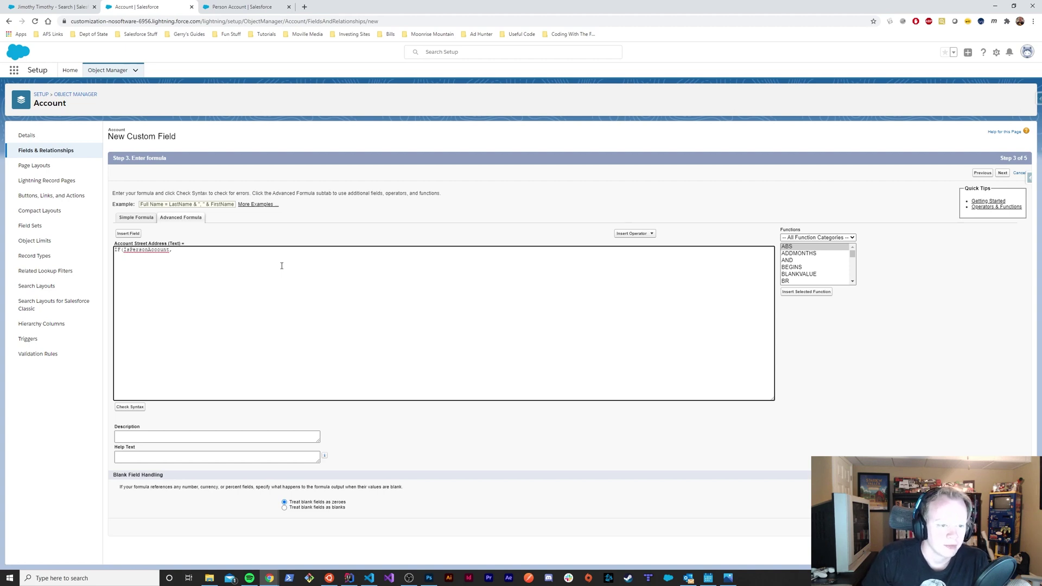
Insert the Person Account's PersonContact.MailingStreet field as the person-account result.
click(128, 233)
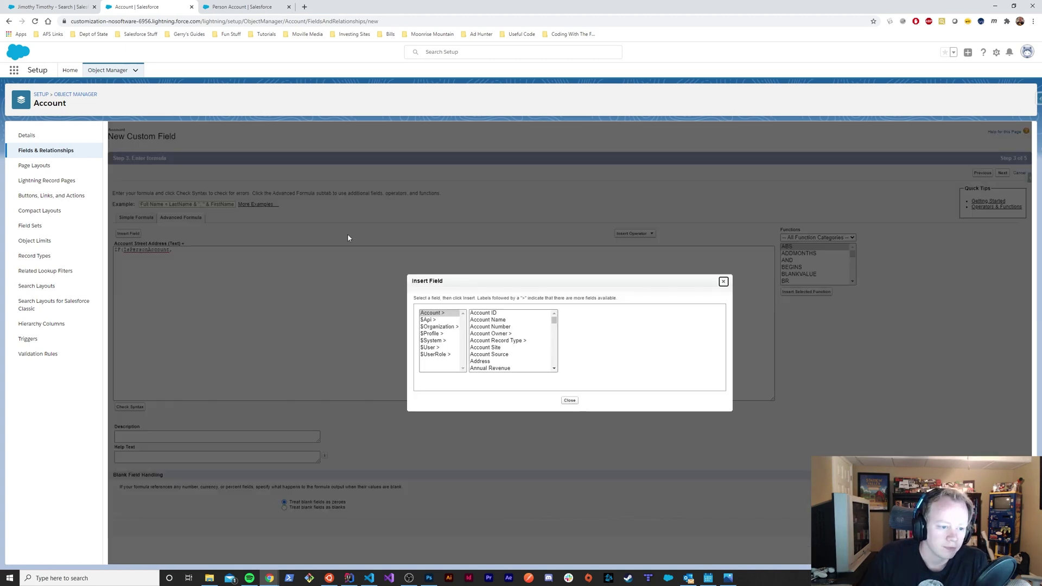
scroll(524, 345, down, 8)
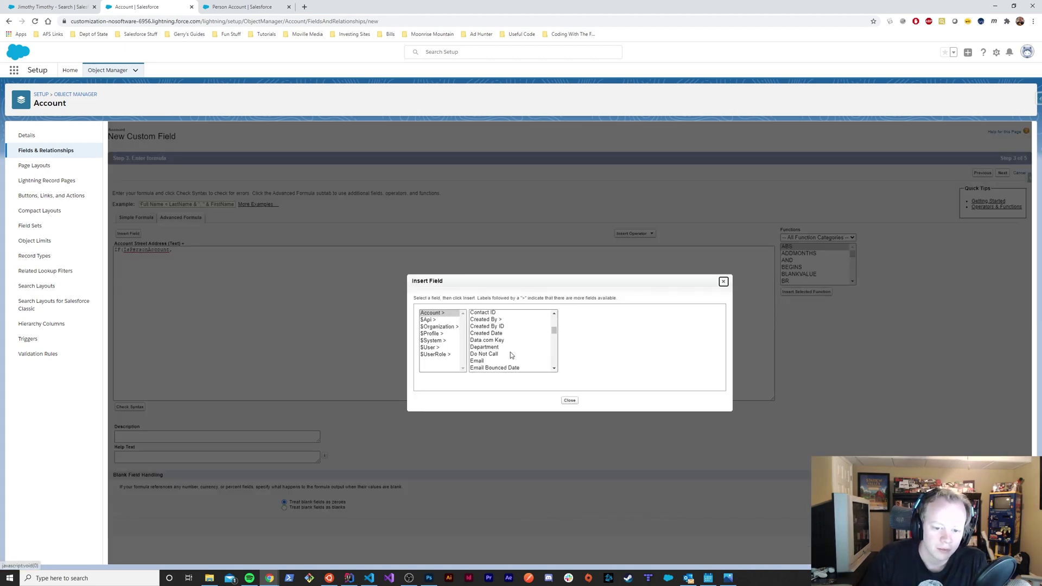
scroll(501, 348, down, 8)
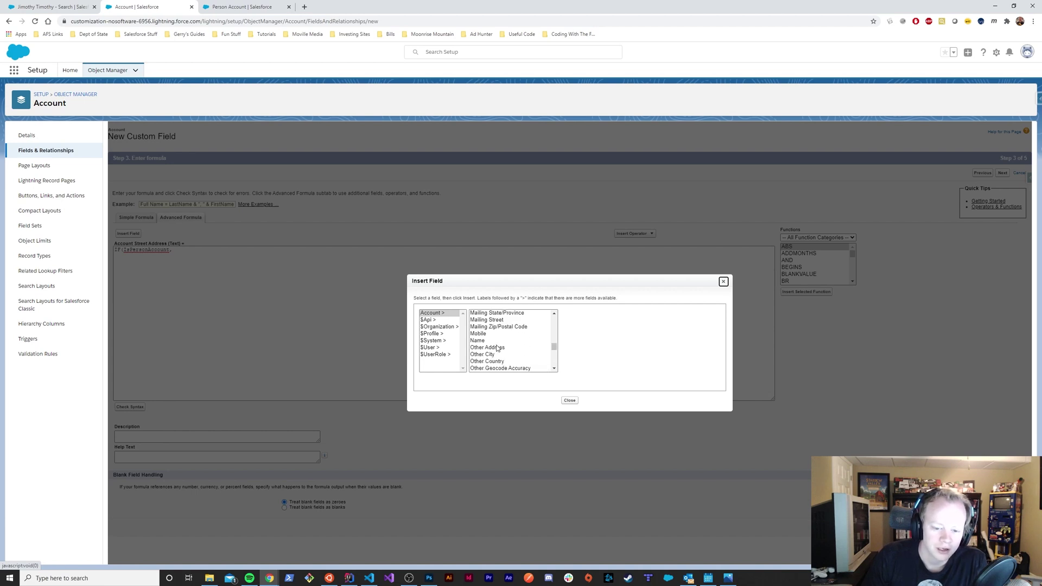
scroll(490, 345, down, 4)
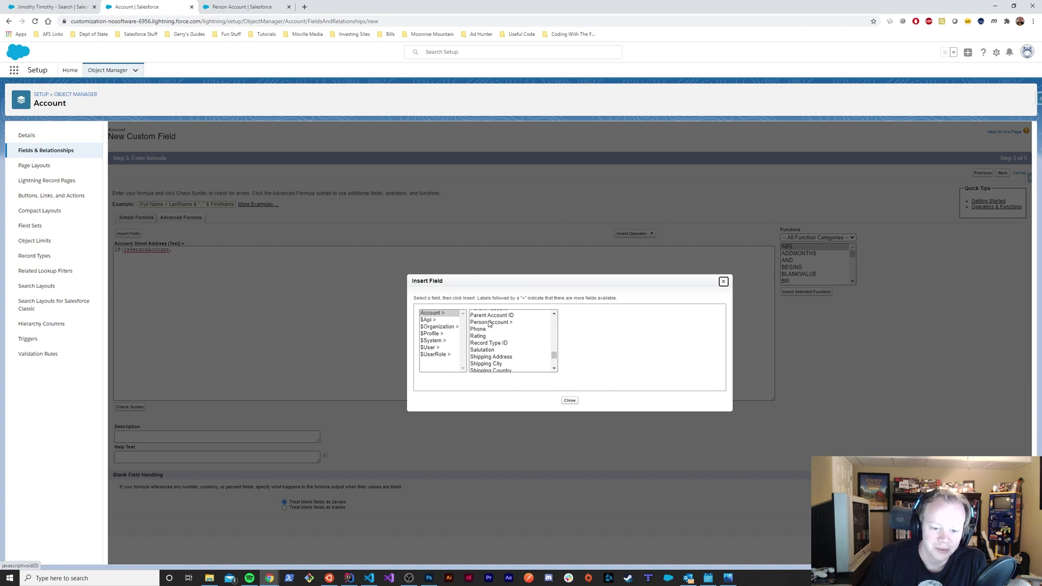
click(511, 324)
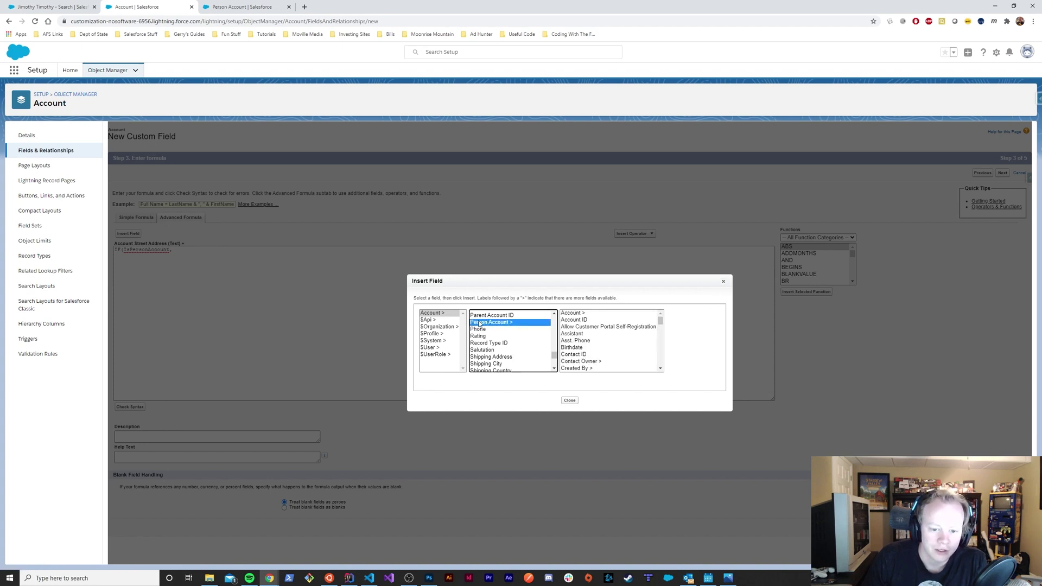
scroll(613, 333, down, 3)
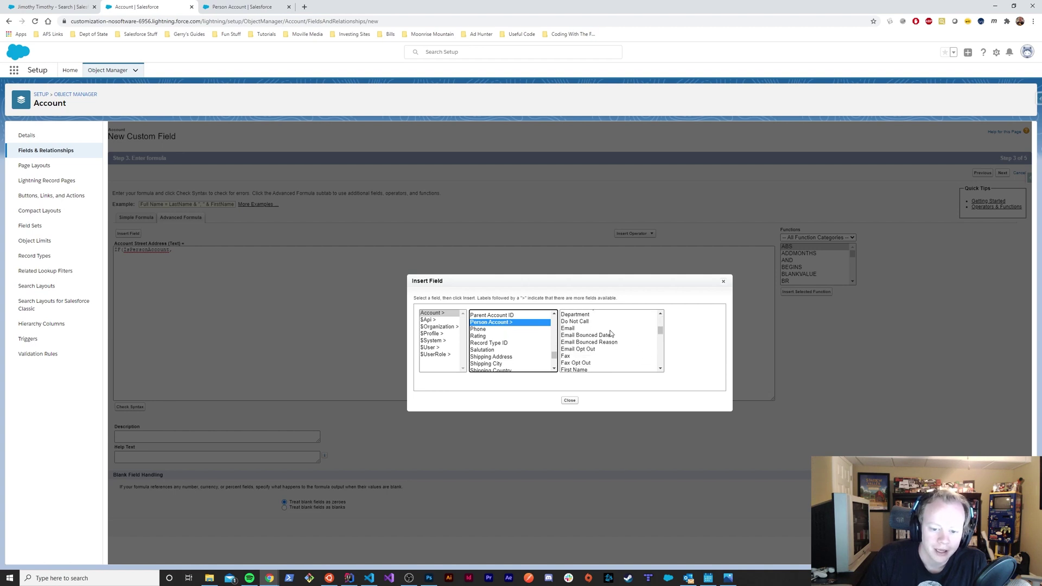
scroll(611, 333, down, 3)
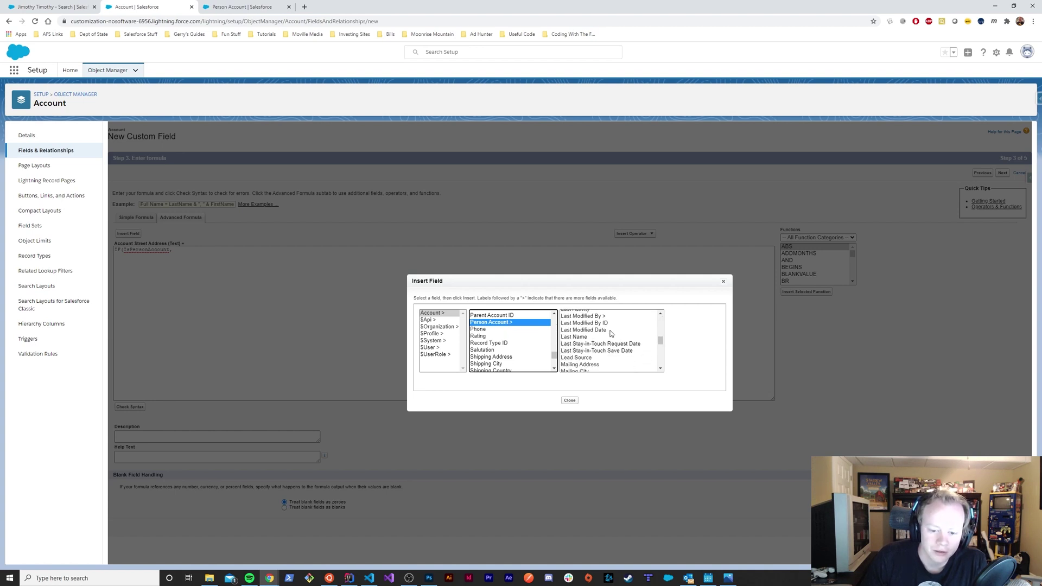
scroll(607, 333, down, 2)
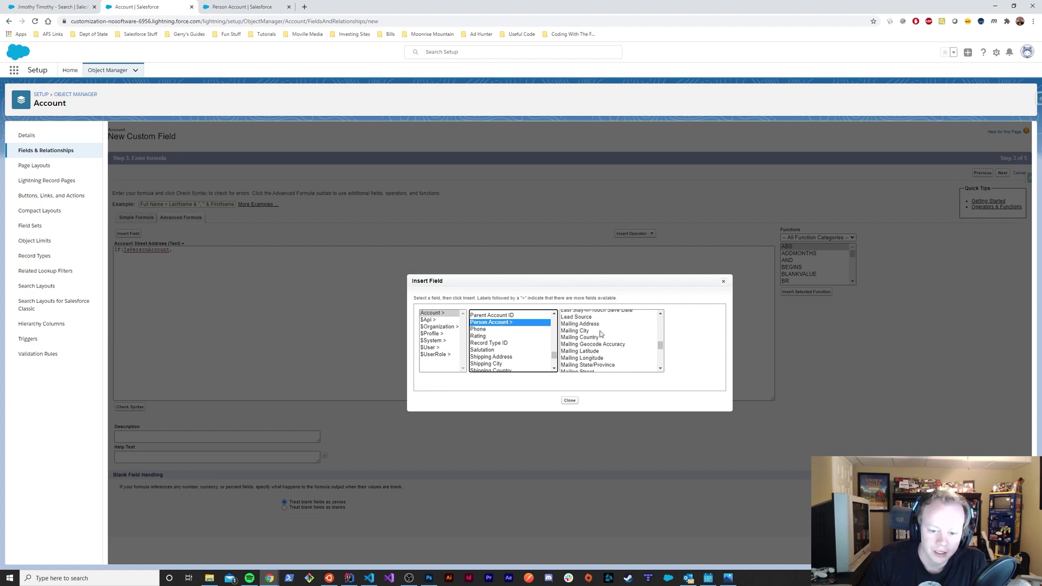
click(591, 372)
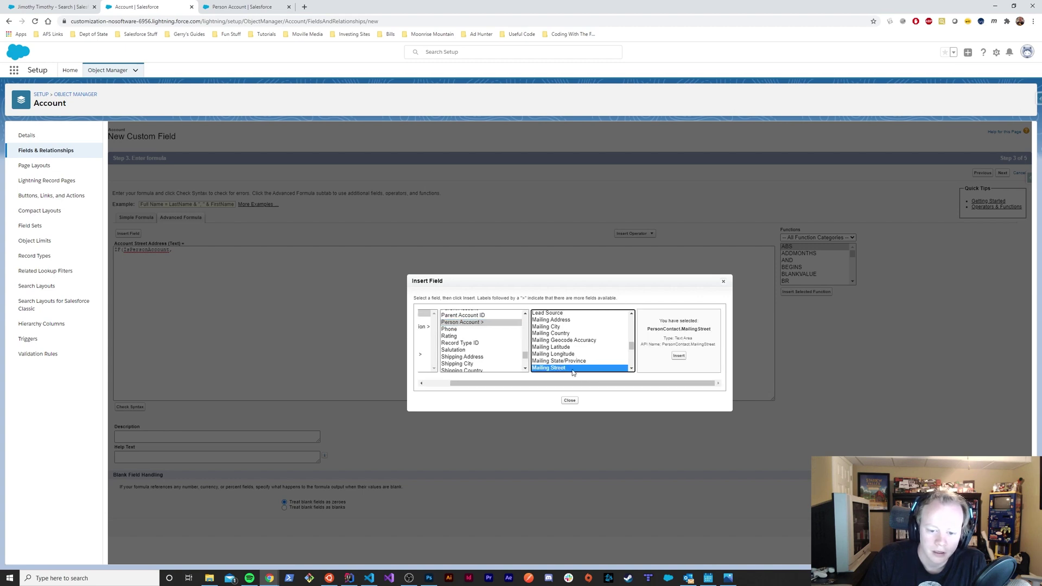
click(678, 356)
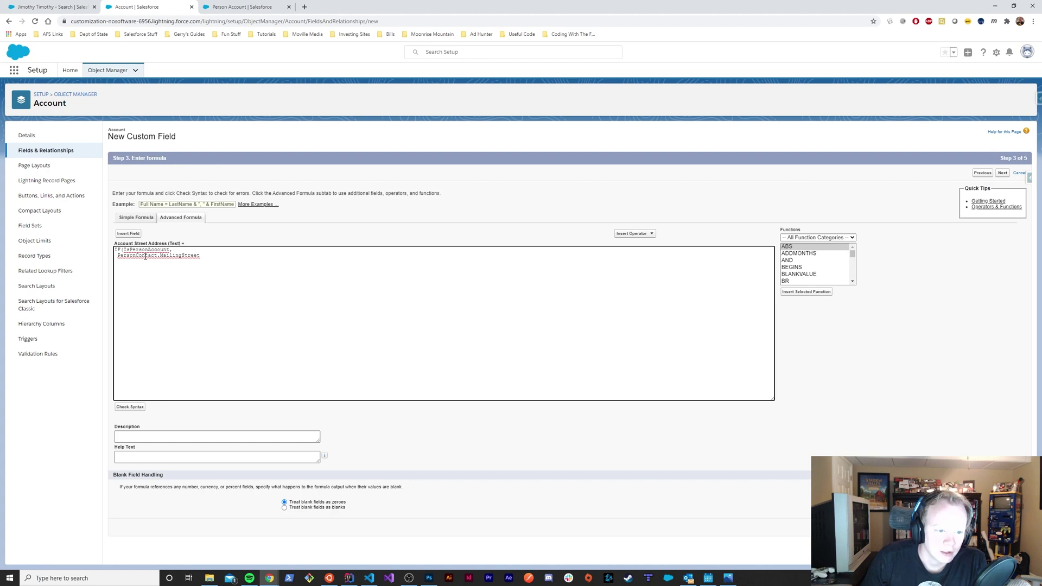
drag(119, 255, 193, 259)
click(221, 260)
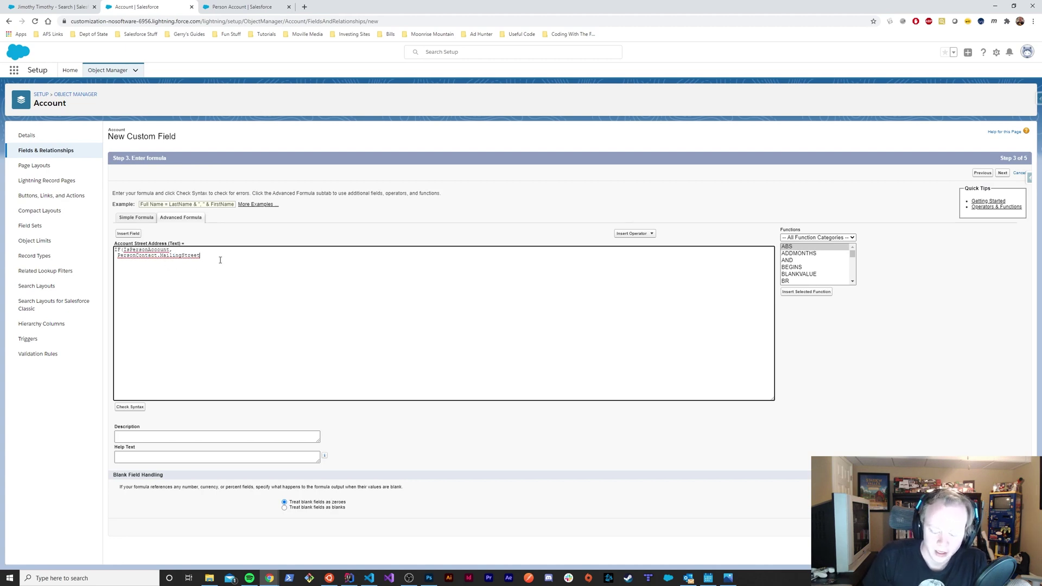
Insert the account's BillingStreet field as the otherwise result.
click(128, 233)
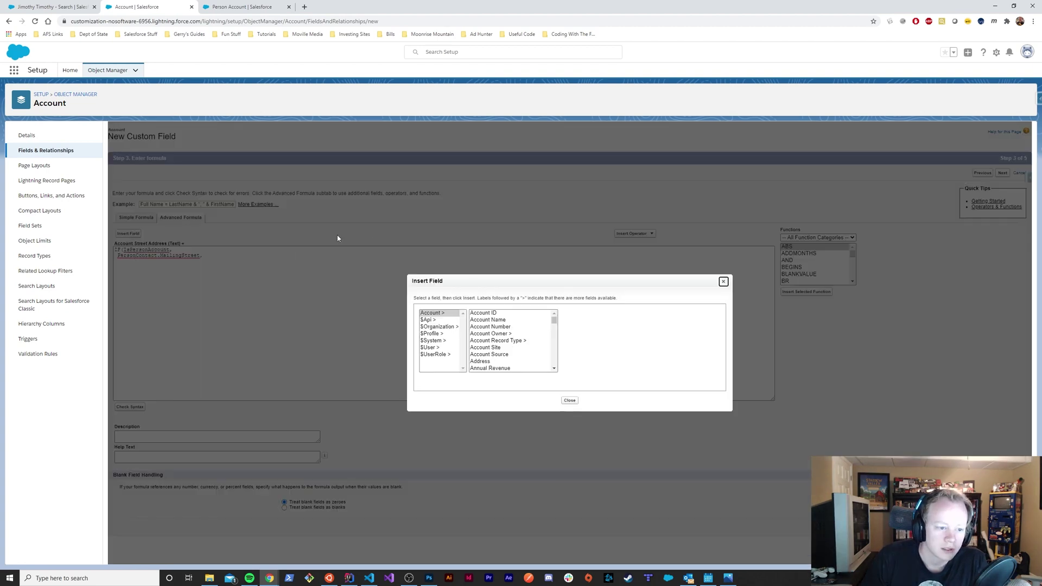
scroll(496, 343, down, 2)
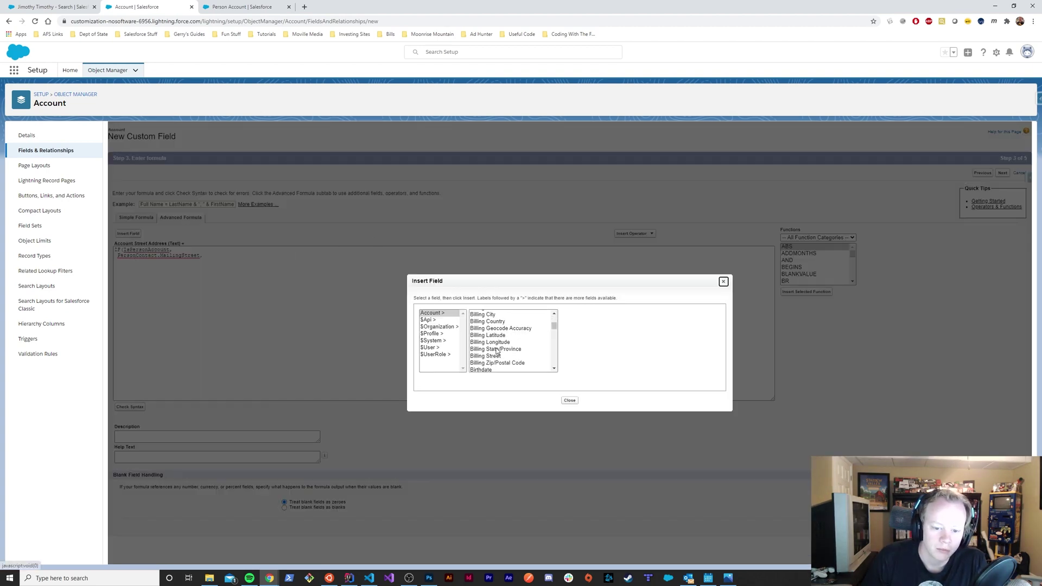
click(490, 357)
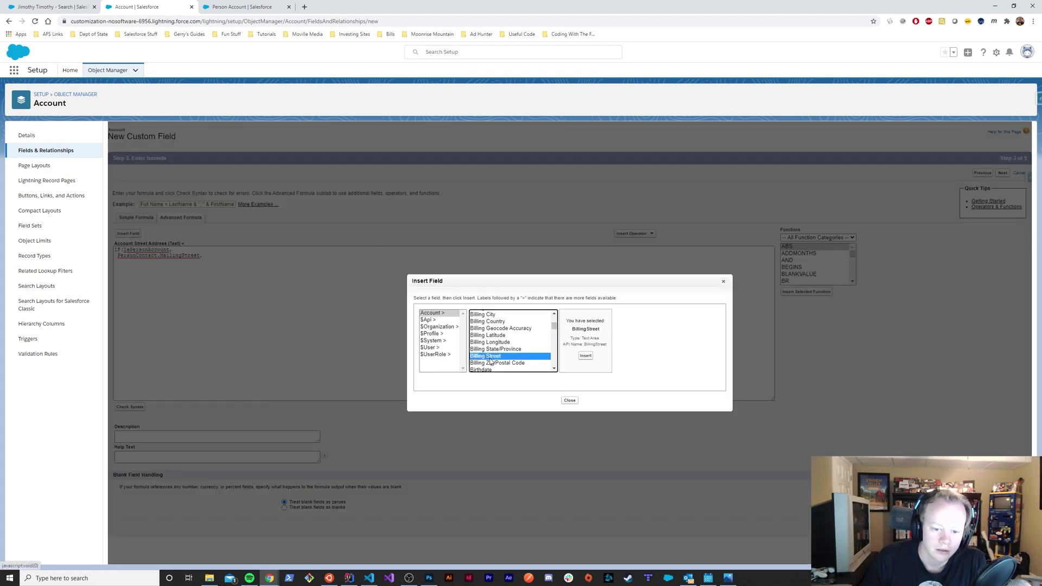
click(584, 354)
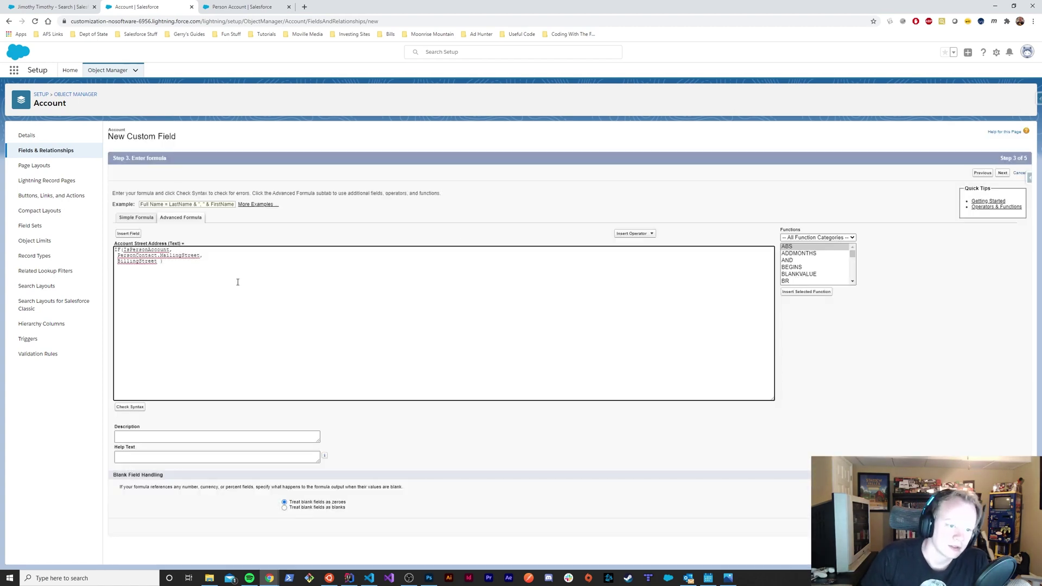
Accept default field-level security and page layouts, then save the Account Street Address field.
click(1001, 173)
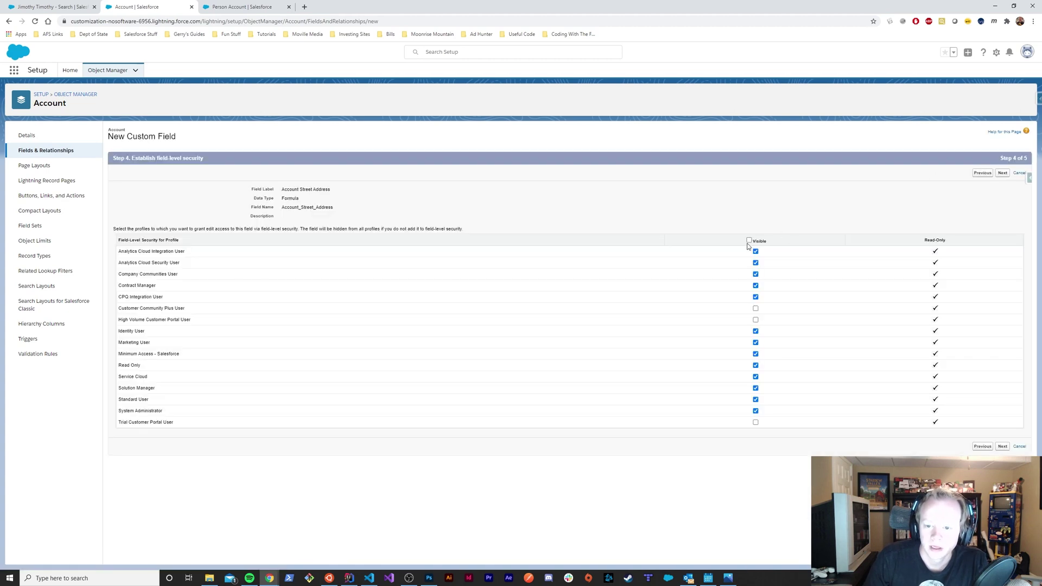
click(1002, 173)
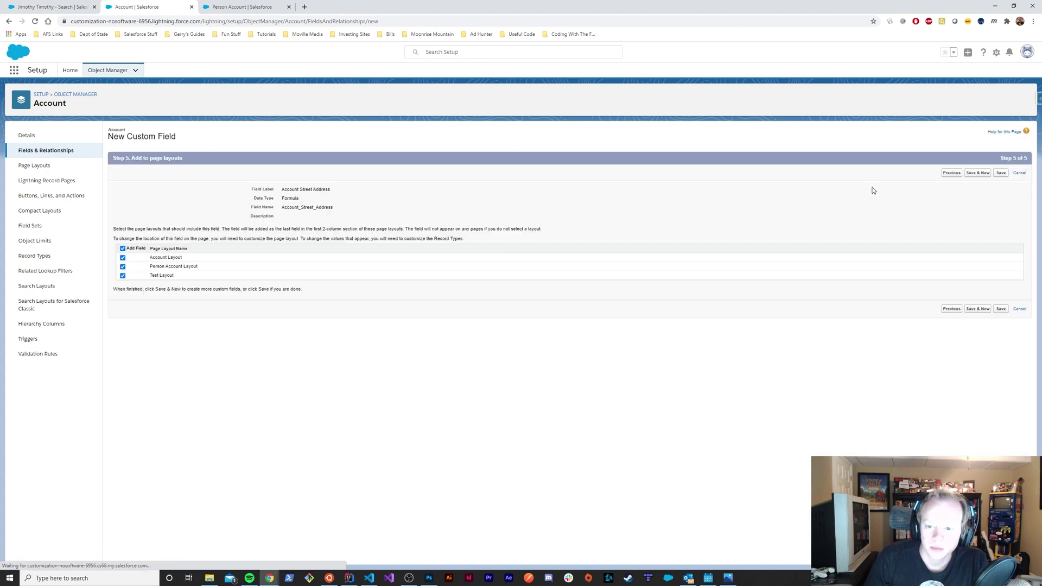
click(1001, 173)
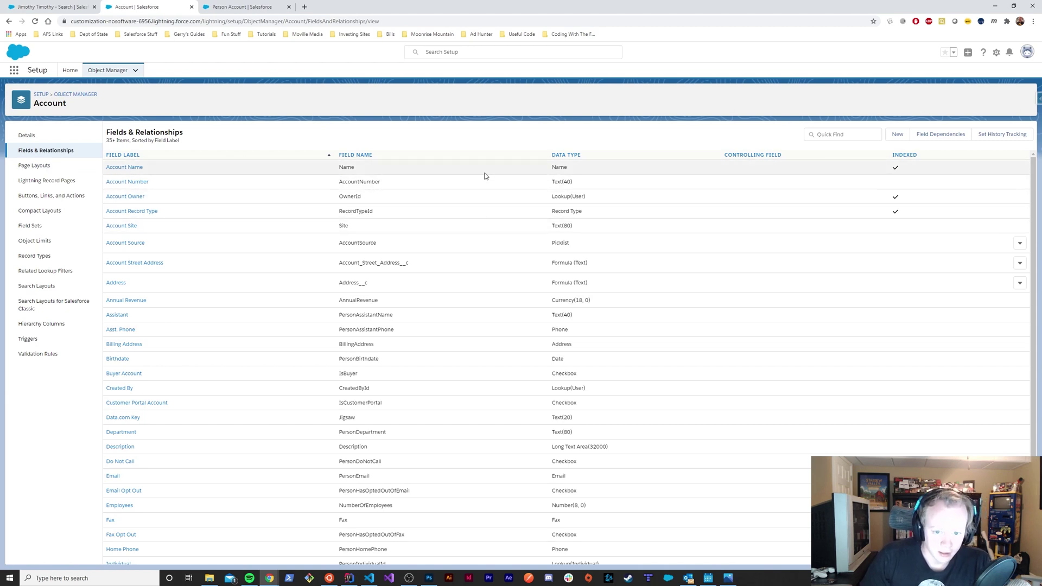
scroll(484, 187, down, 1)
scroll(489, 254, up, 1)
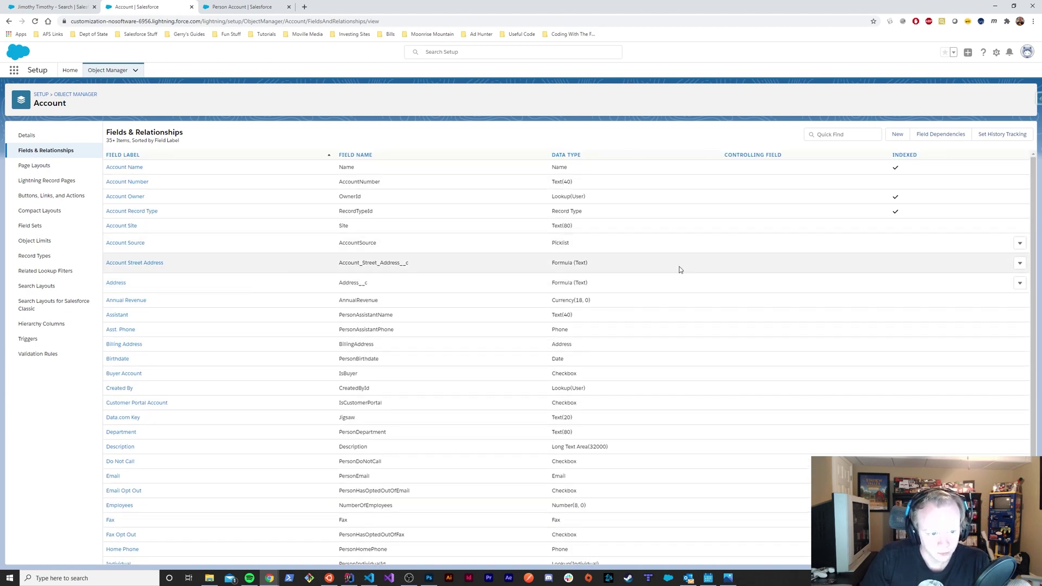
Start another custom Account field, correcting its data type from Text to Formula.
click(897, 135)
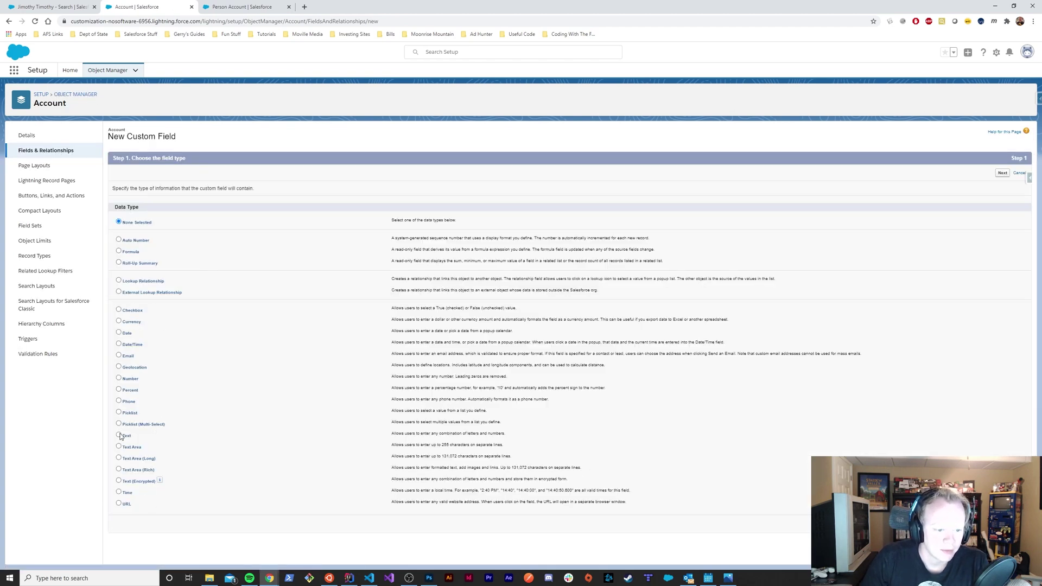
click(123, 435)
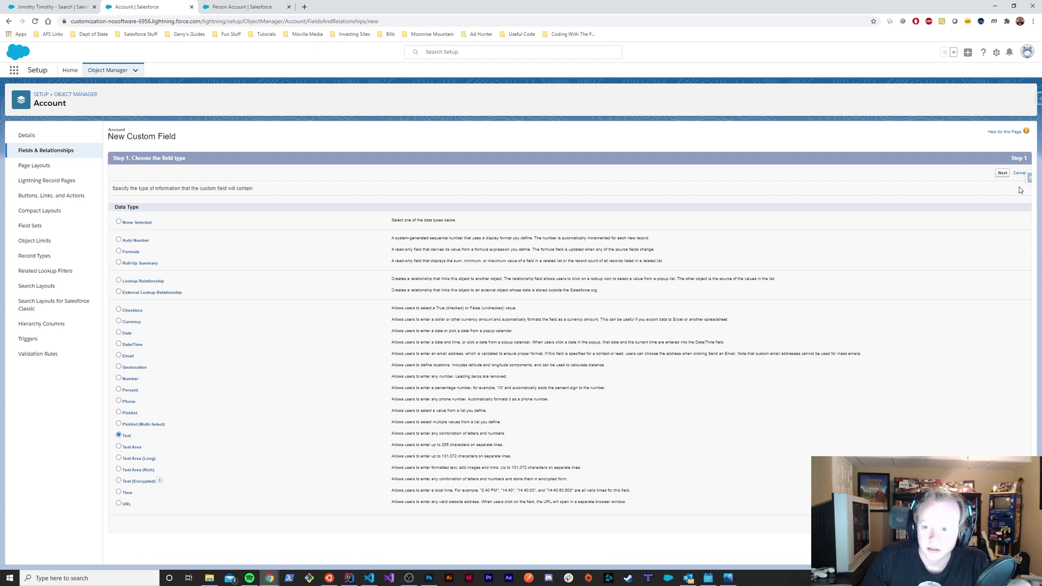
click(1002, 172)
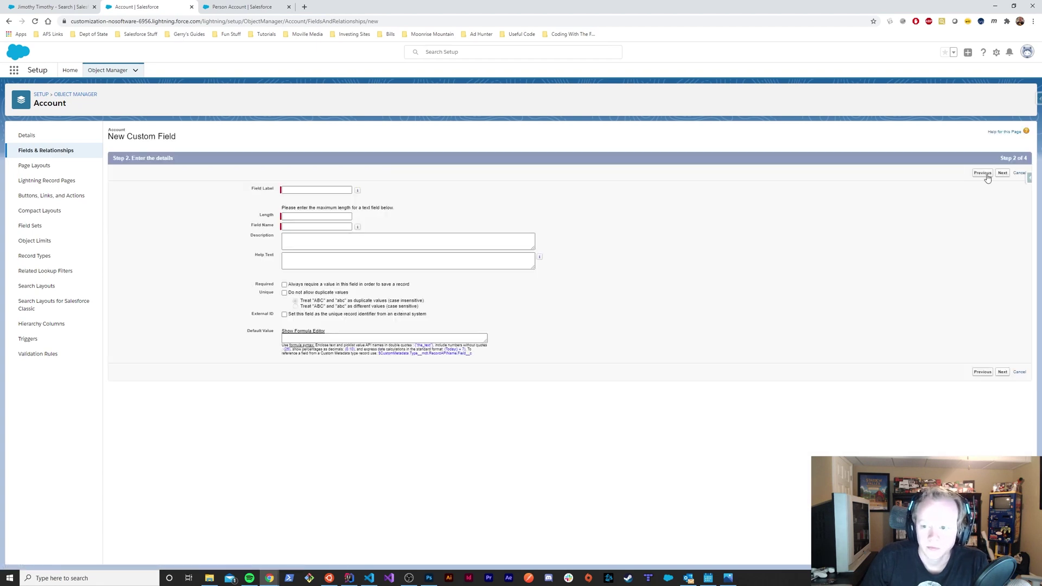
click(988, 178)
click(118, 252)
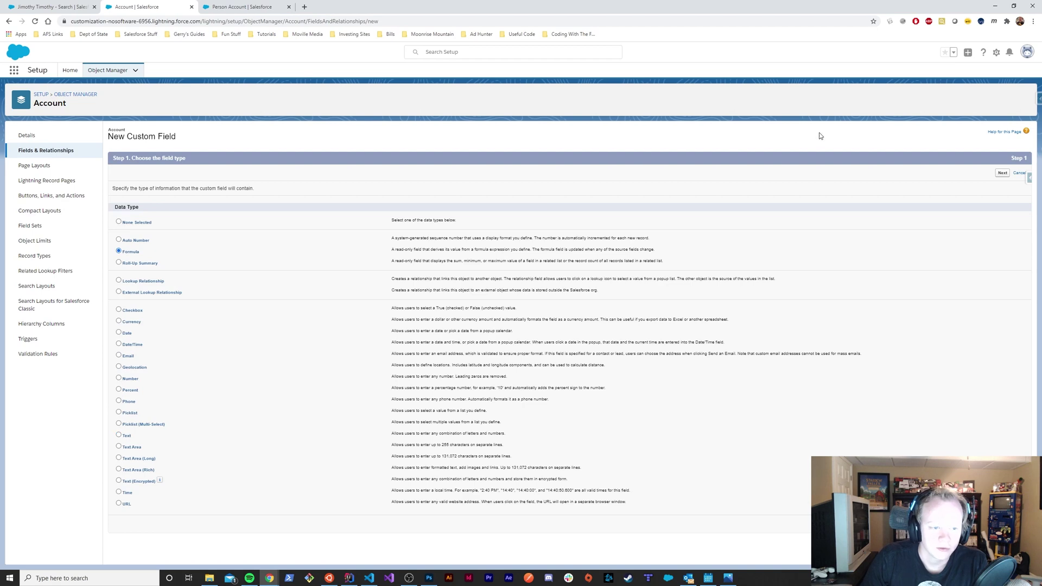
click(1003, 172)
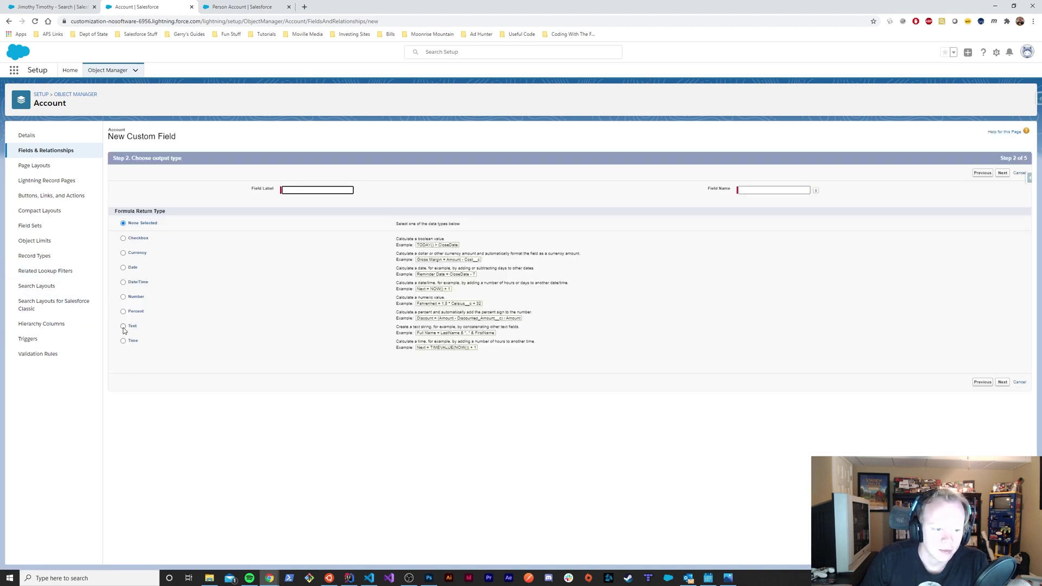
Choose Text as the return type and label the field 'Account City' (Account_City).
click(123, 327)
click(313, 192)
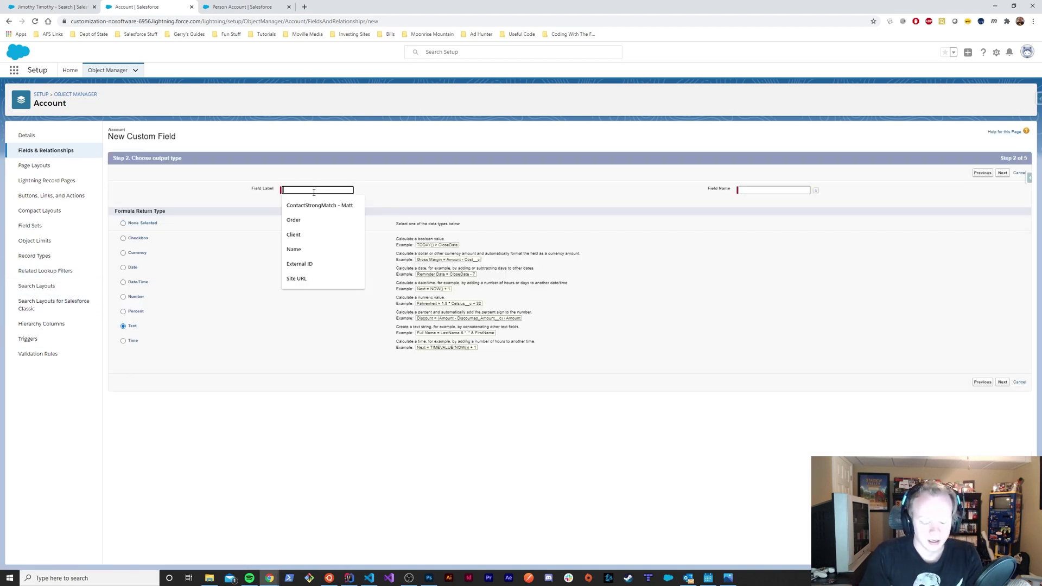
text(Account)
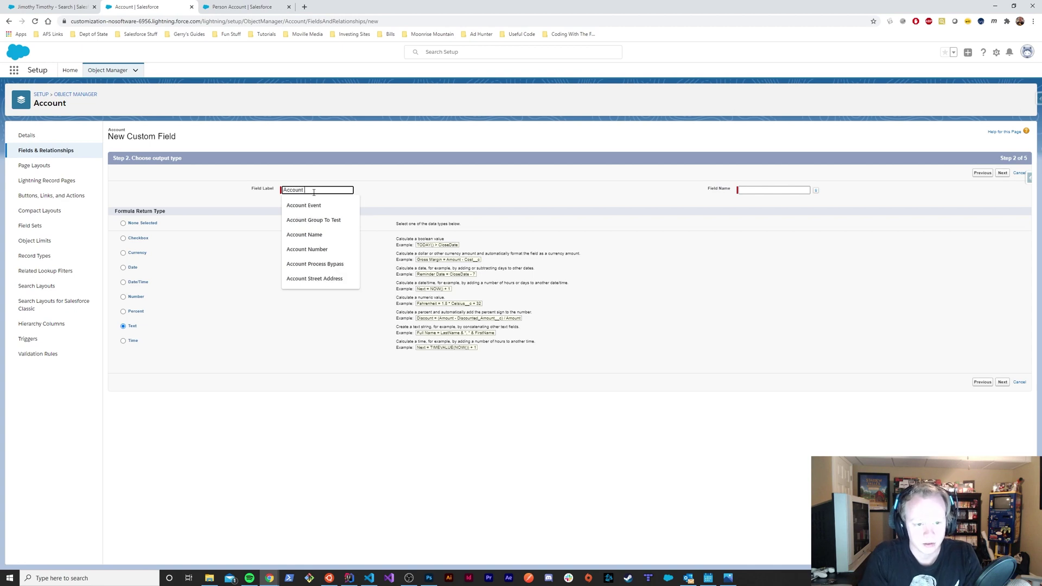
text( City)
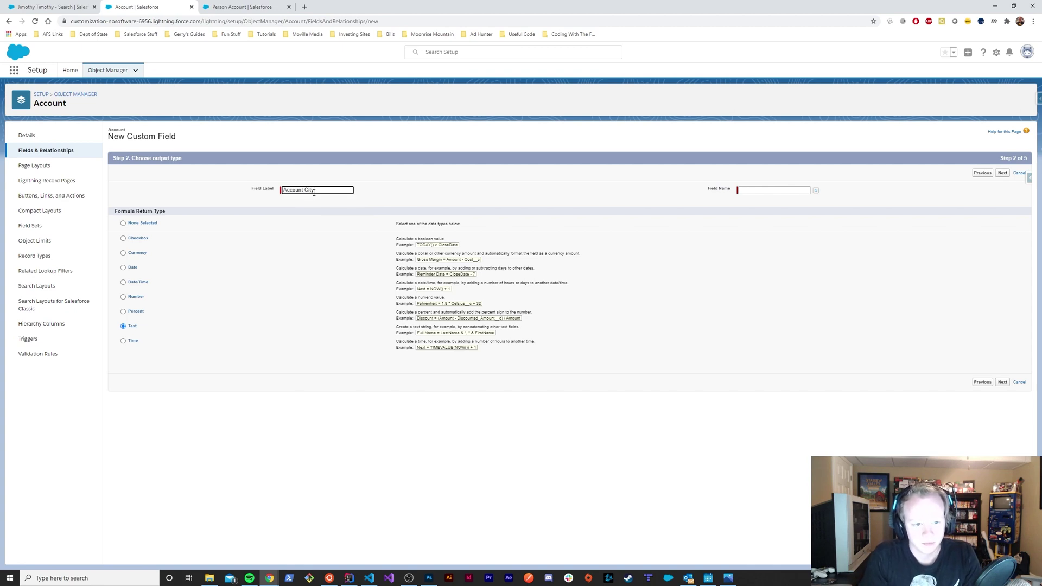
key(Tab)
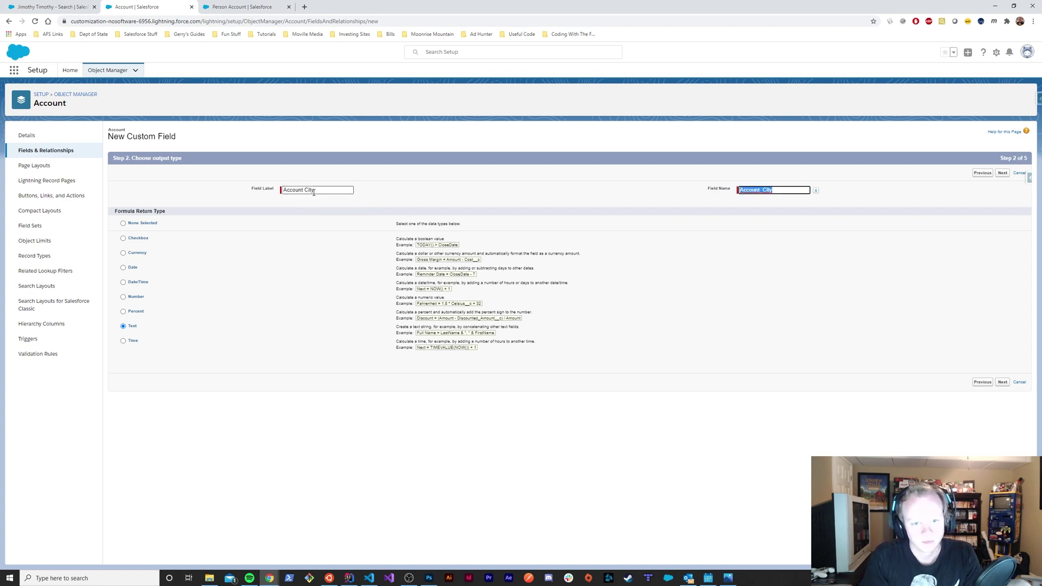
Begin the formula as IF(IsPersonAccount, PersonContact.MailingCity, inserting Mailing City from Person Account.
click(1004, 173)
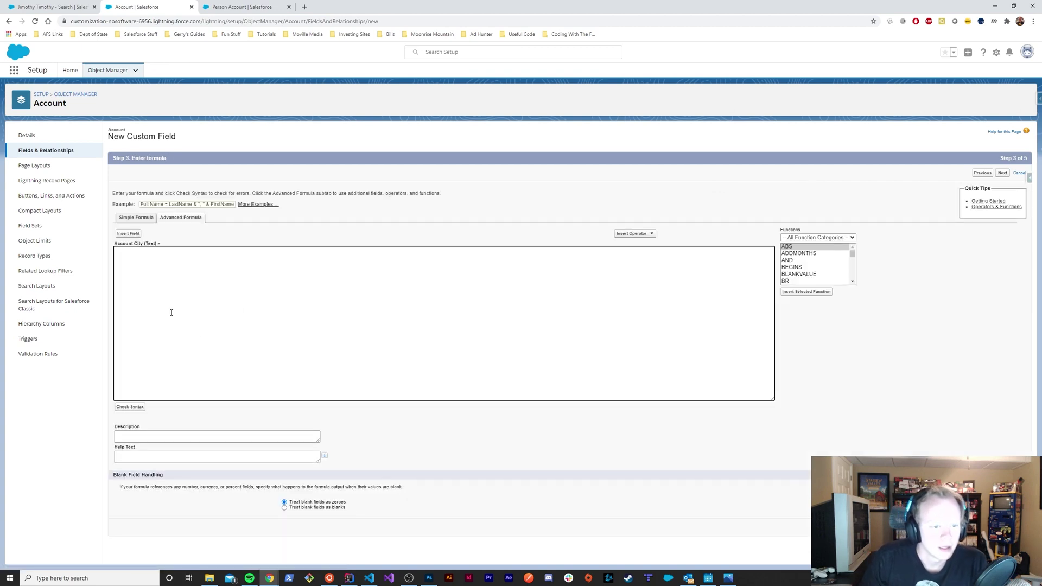
text(IF(IsPersonAccount)
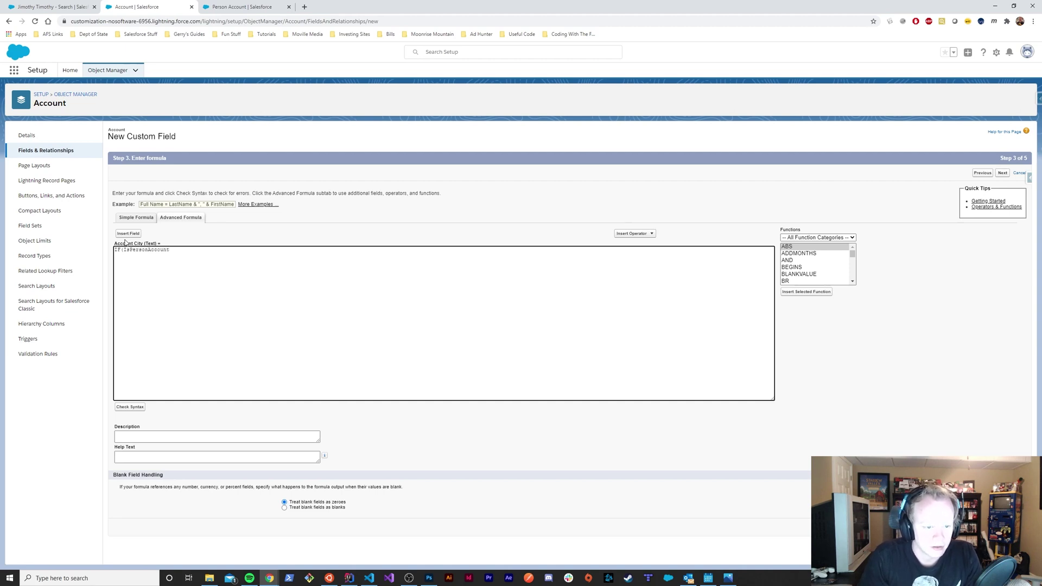
text(,)
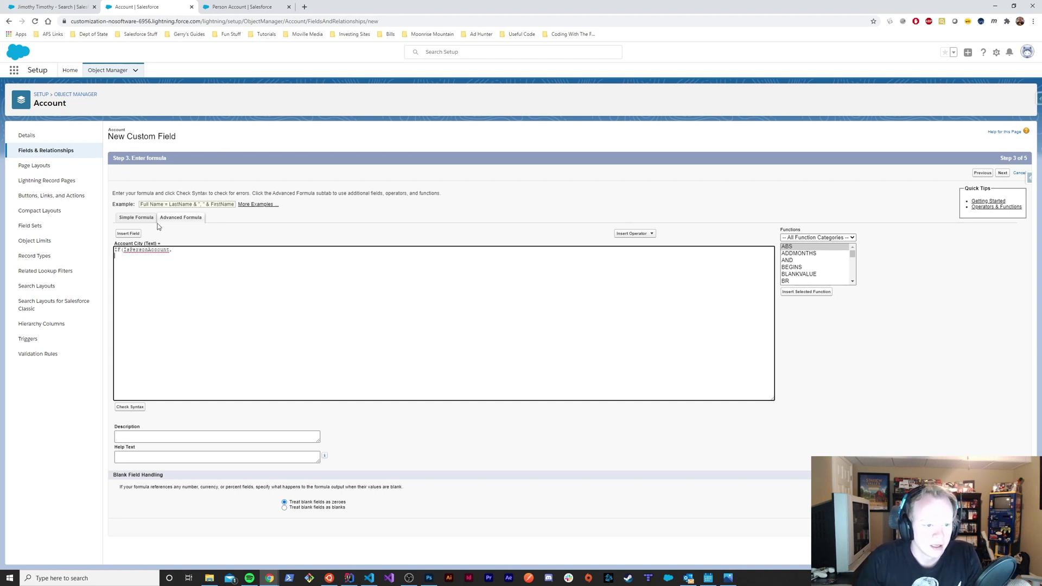
click(128, 234)
scroll(521, 347, down, 10)
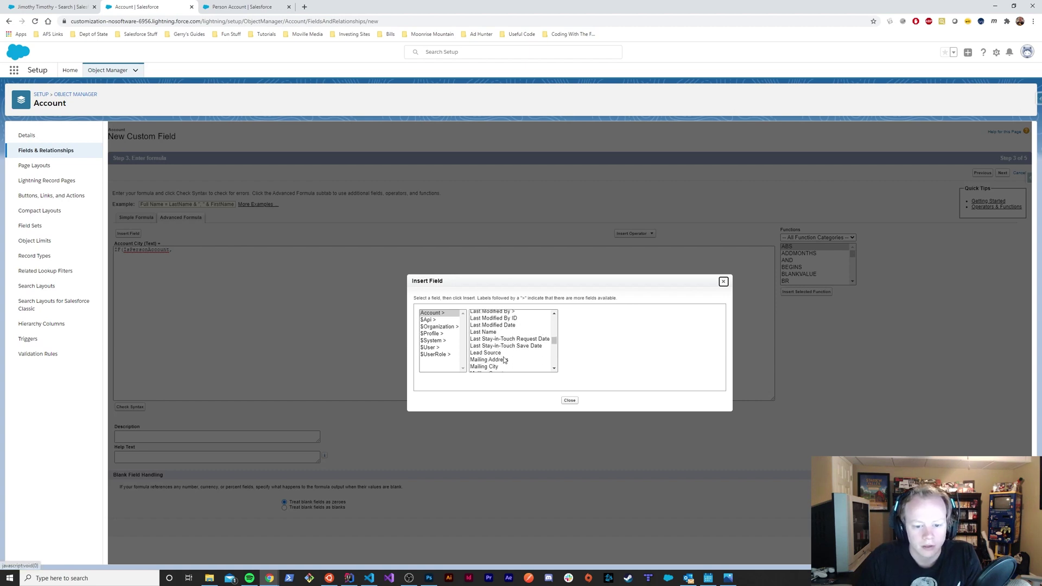
scroll(495, 356, down, 6)
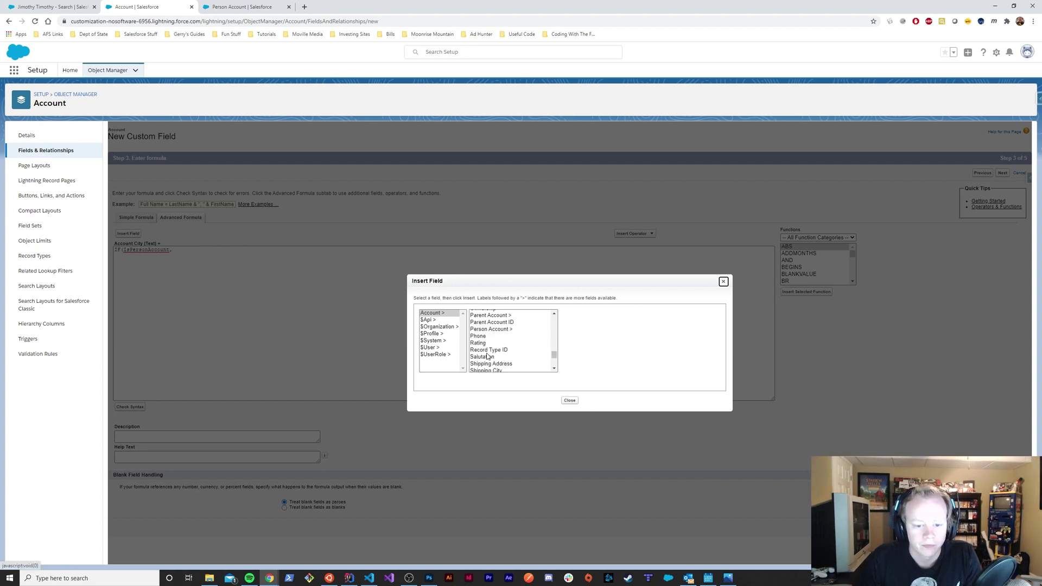
click(479, 329)
scroll(589, 351, down, 5)
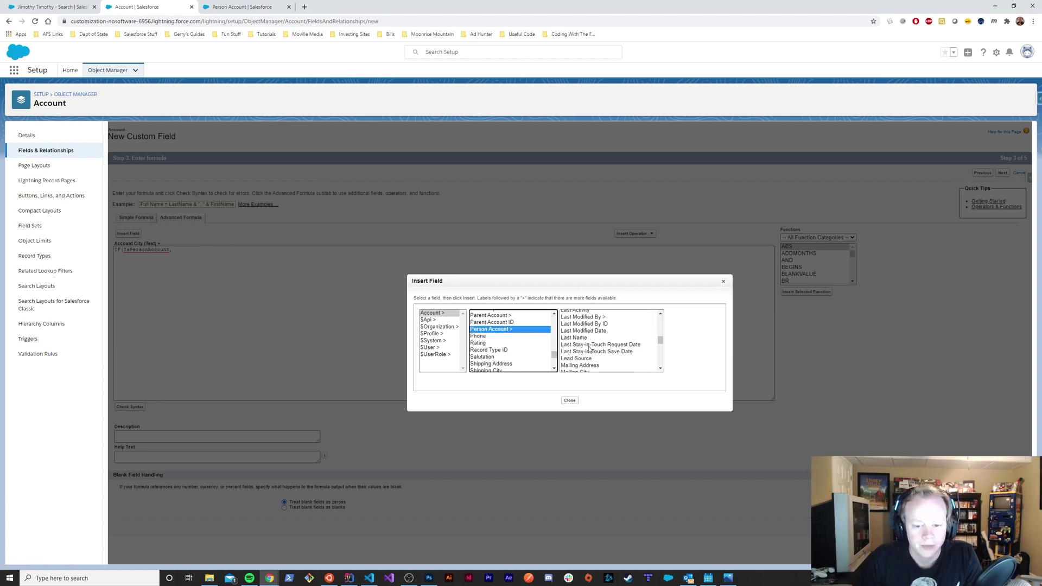
scroll(591, 353, down, 3)
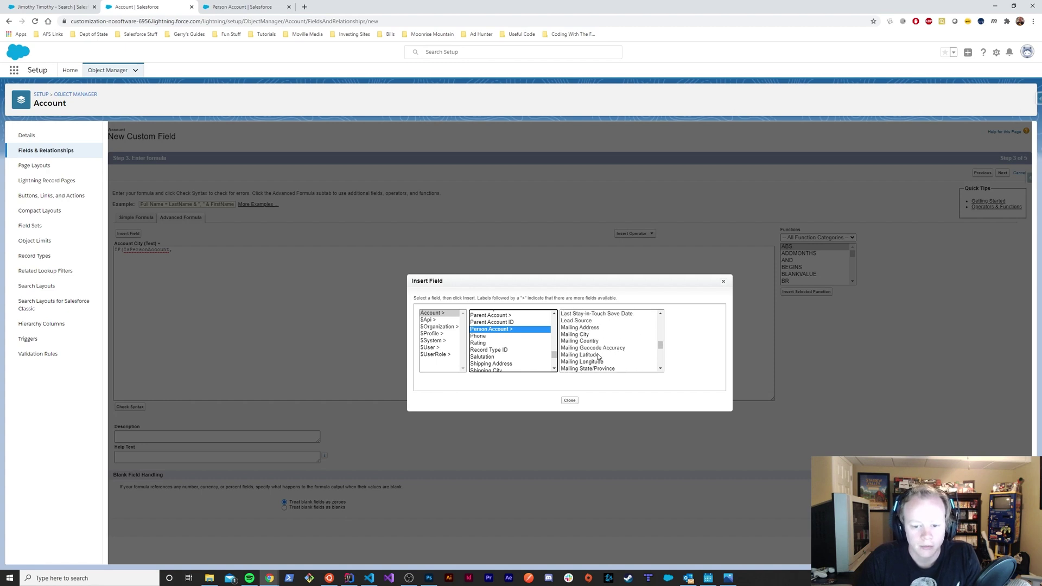
click(571, 372)
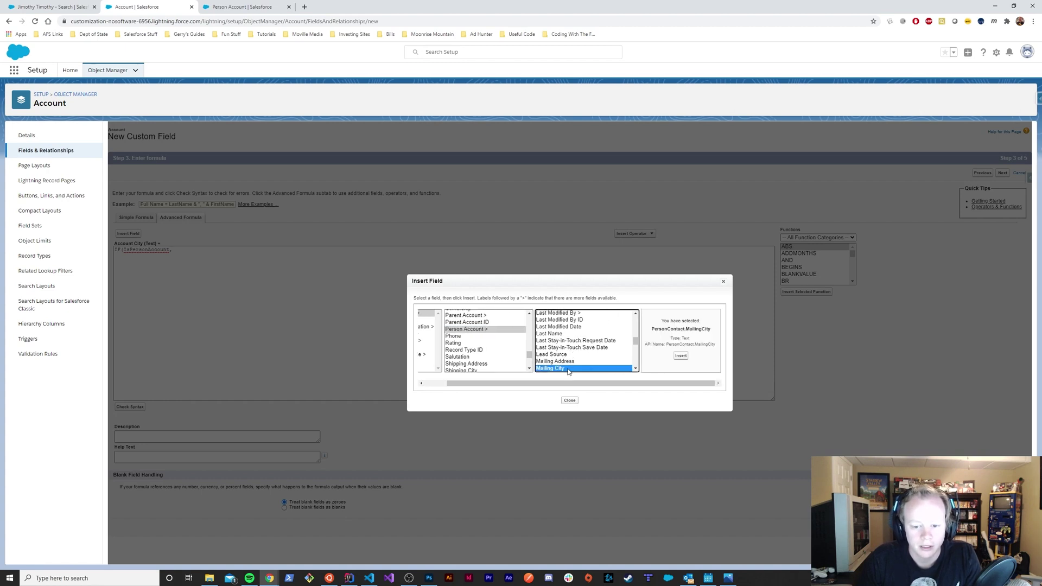
click(678, 356)
key(BackSpace)
text(,)
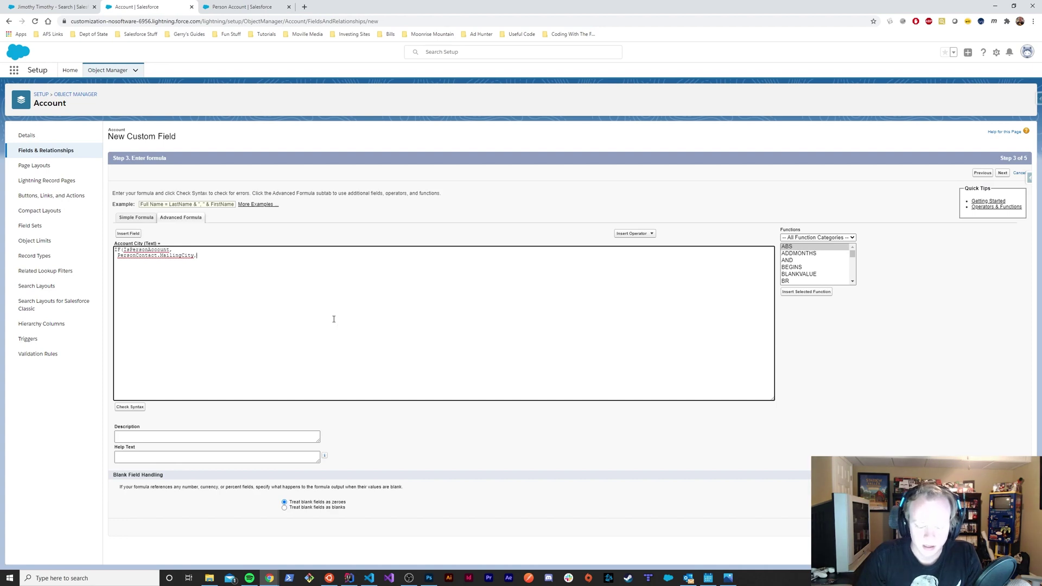
Add BillingCity as the otherwise result, close the parenthesis and continue.
click(128, 234)
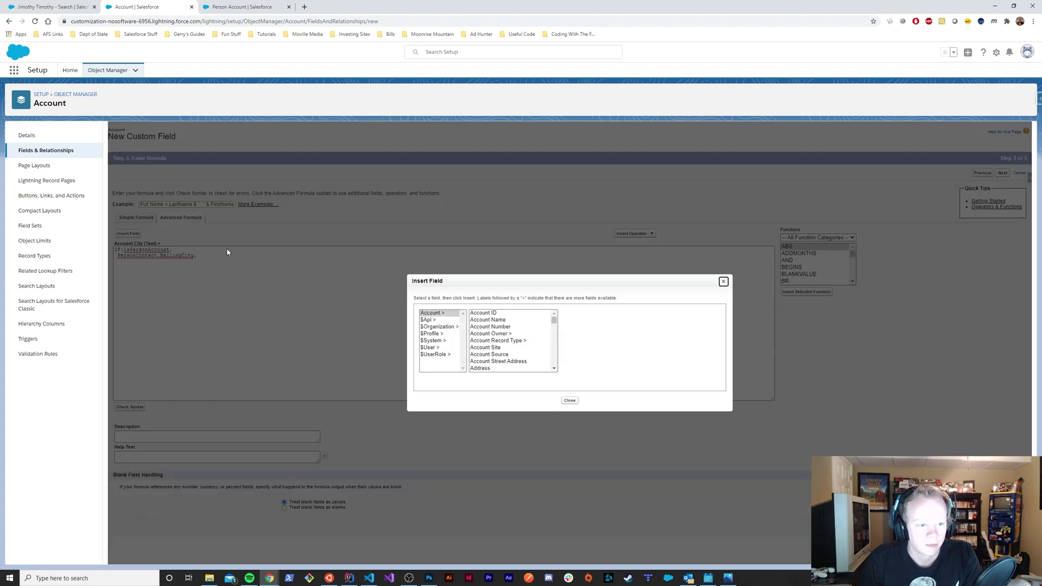
scroll(500, 334, down, 3)
click(483, 321)
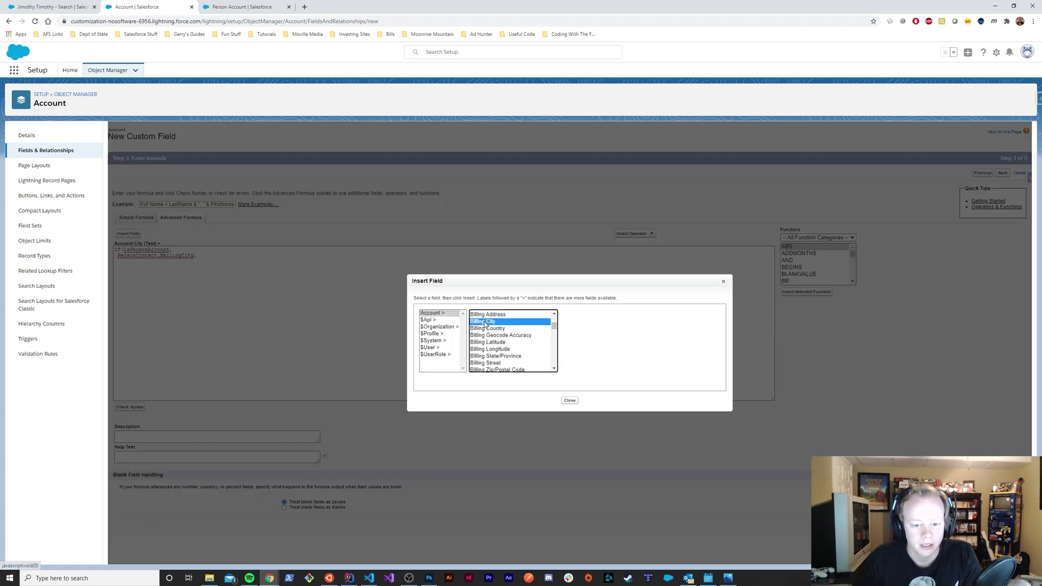
click(586, 354)
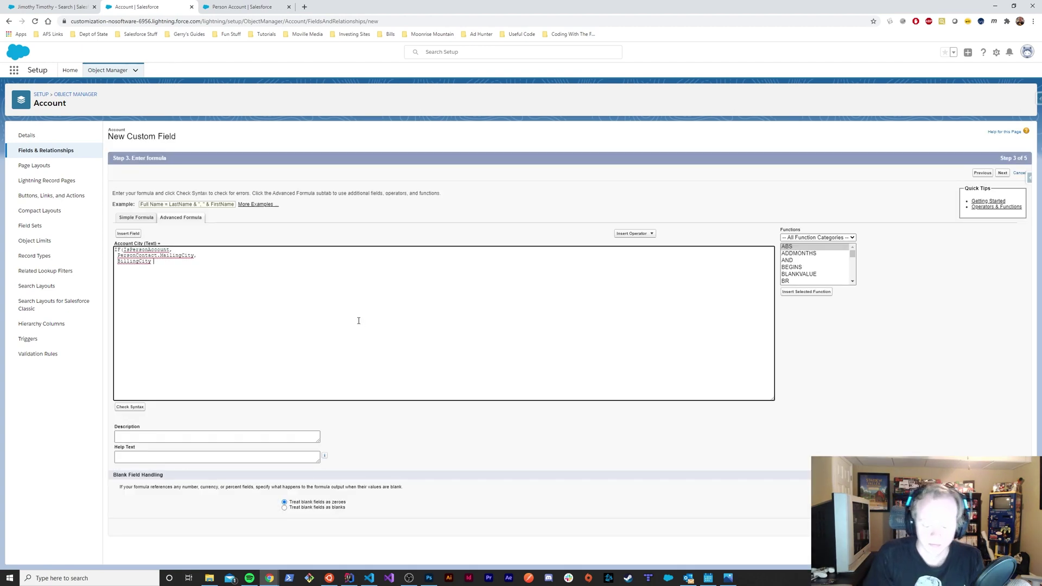
text())
click(1002, 172)
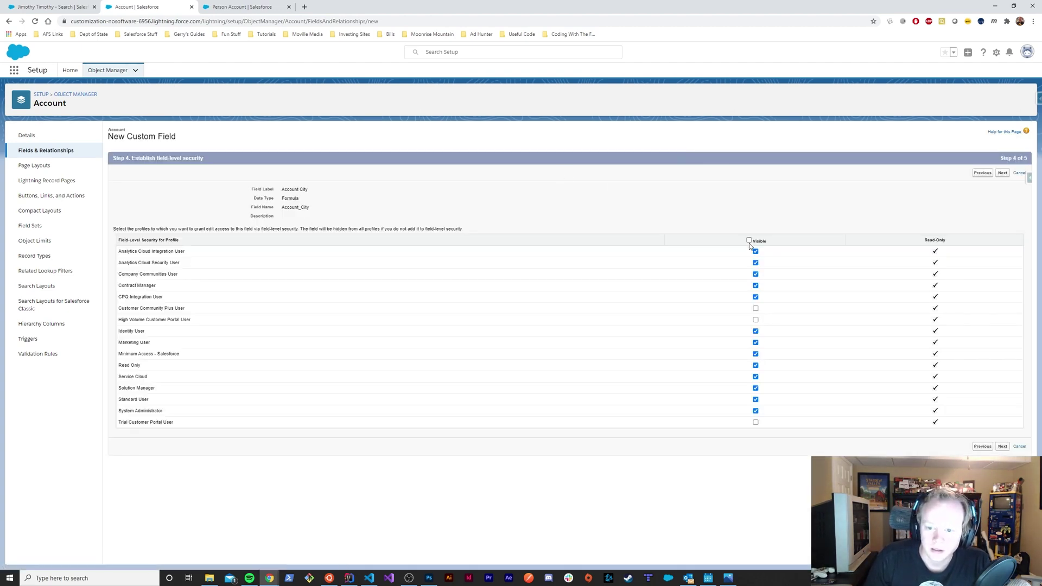
Make Account City visible to all profiles and continue to page layouts.
click(749, 240)
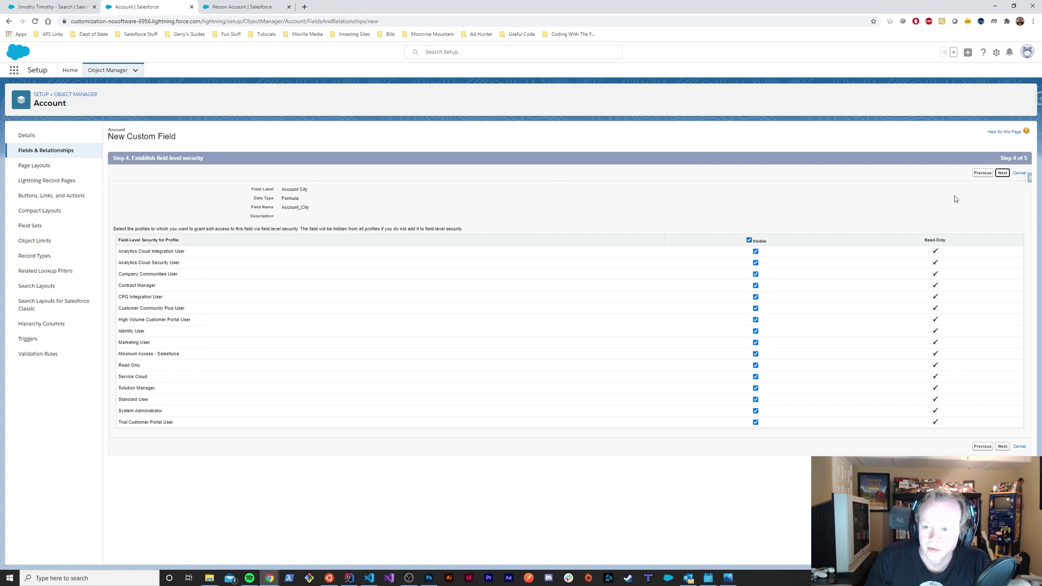
click(1004, 173)
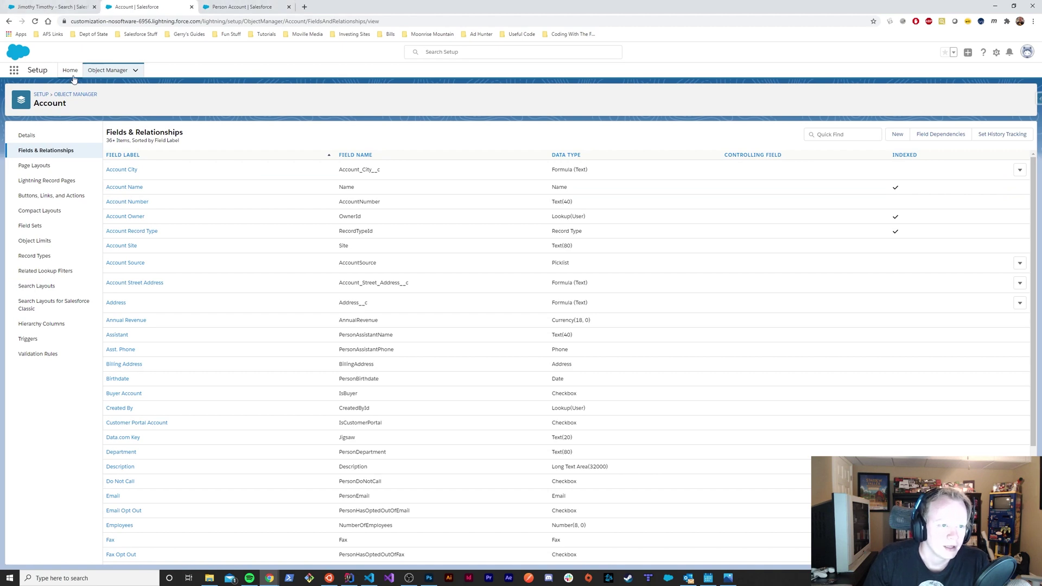
Open Account's Search Layouts and review the System Administrator layout.
click(37, 286)
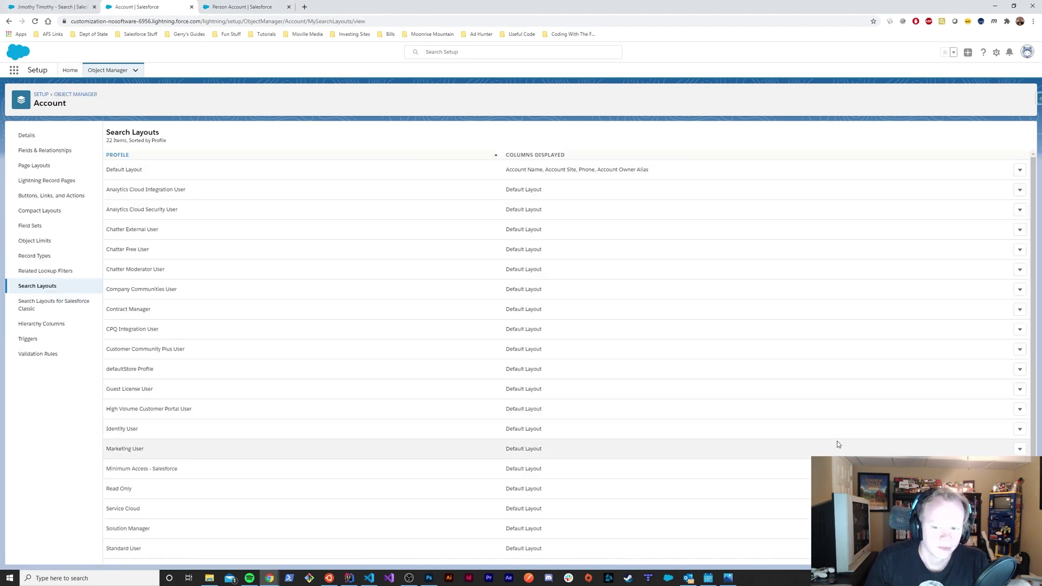
scroll(835, 434, down, 1)
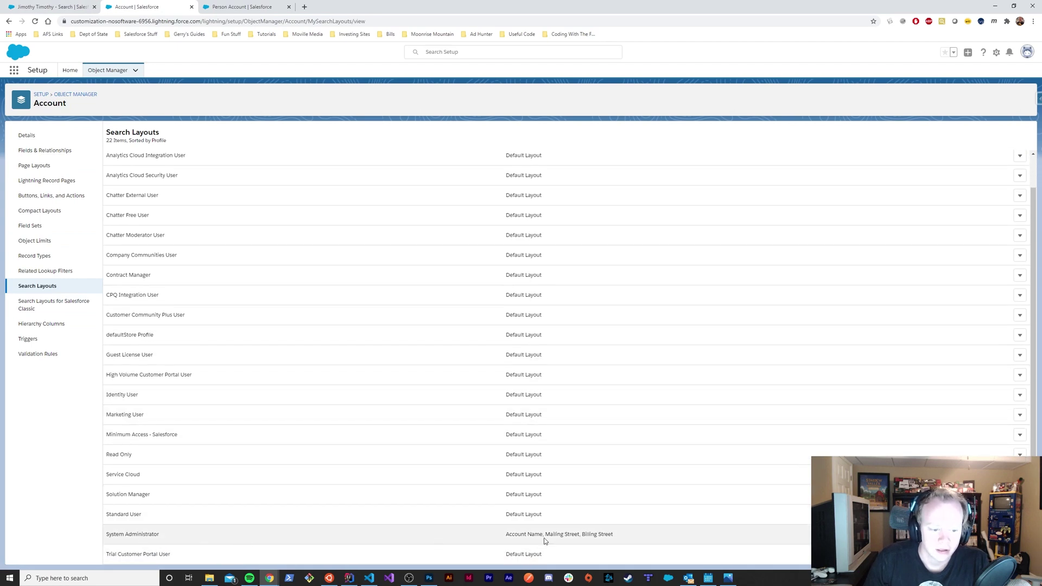
scroll(360, 324, up, 1)
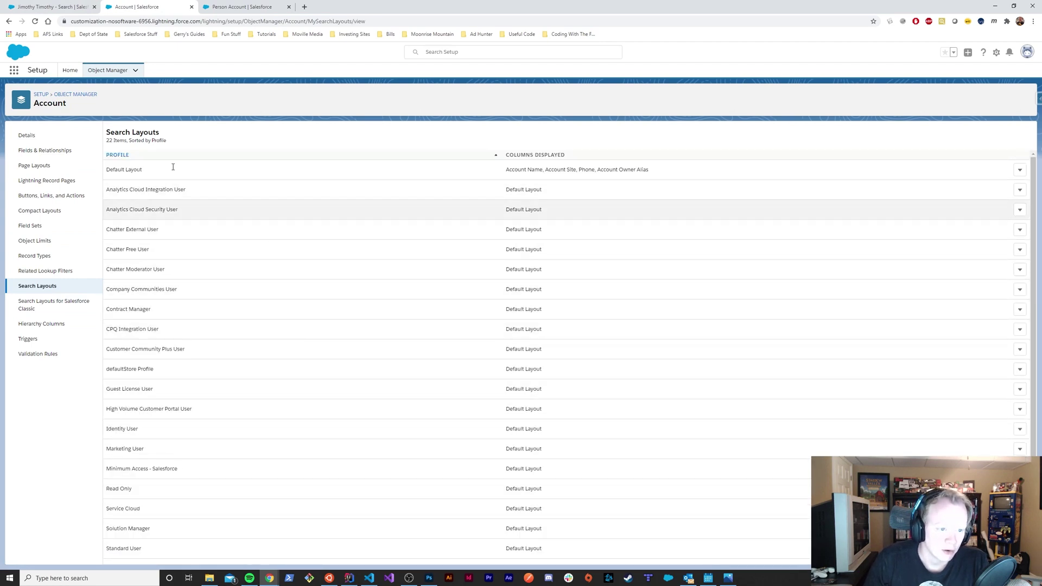
scroll(635, 348, down, 1)
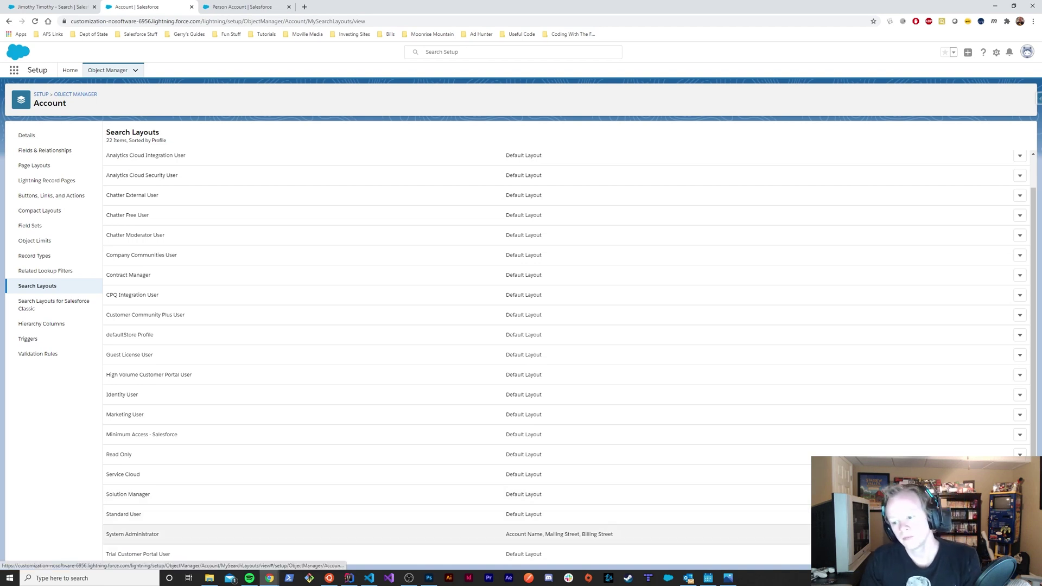
Remove Mailing Street and Billing Street from the System Administrator search results layout.
click(1004, 550)
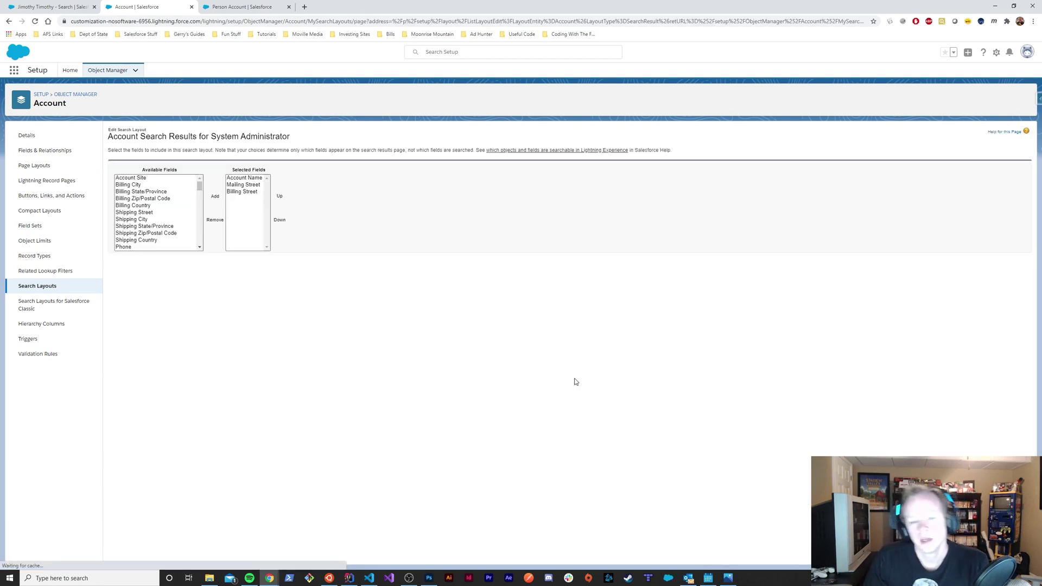
click(245, 185)
shift+click(251, 192)
click(214, 213)
scroll(146, 236, up, 2)
scroll(146, 241, up, 6)
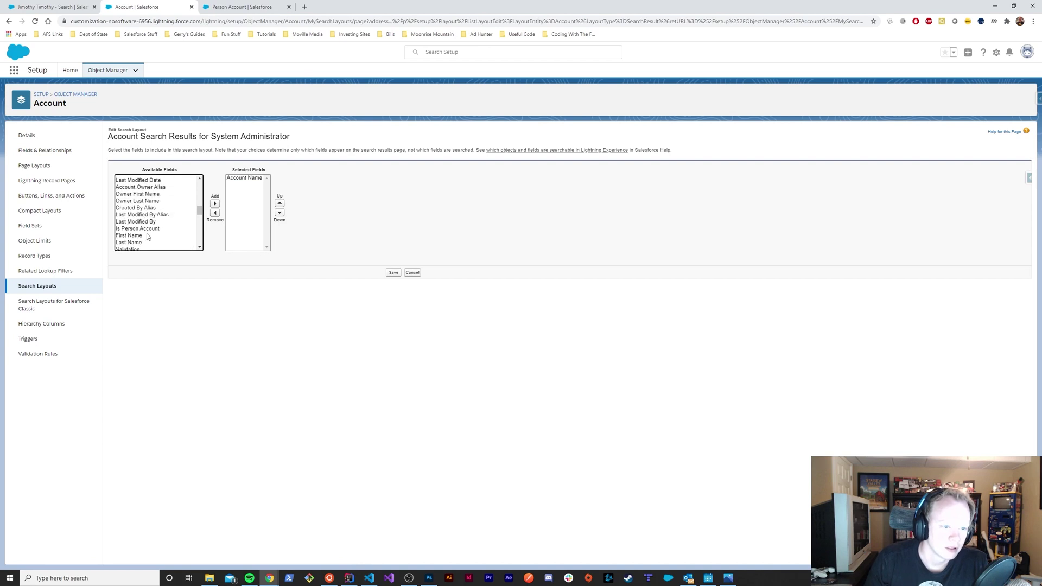
scroll(157, 220, down, 1)
scroll(158, 221, up, 1)
Add Is Person Account to the layout's selected columns.
click(131, 230)
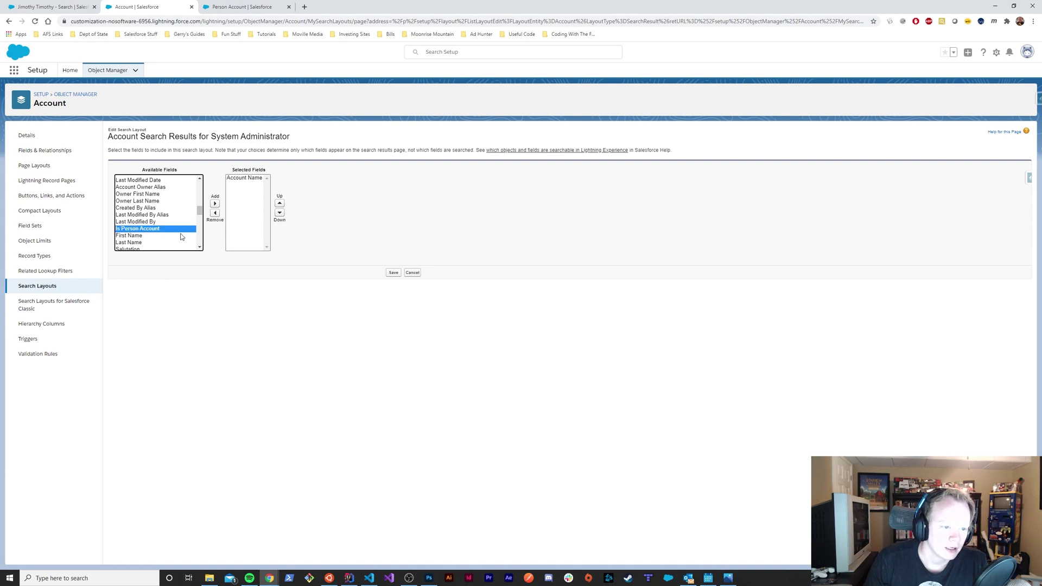
click(215, 203)
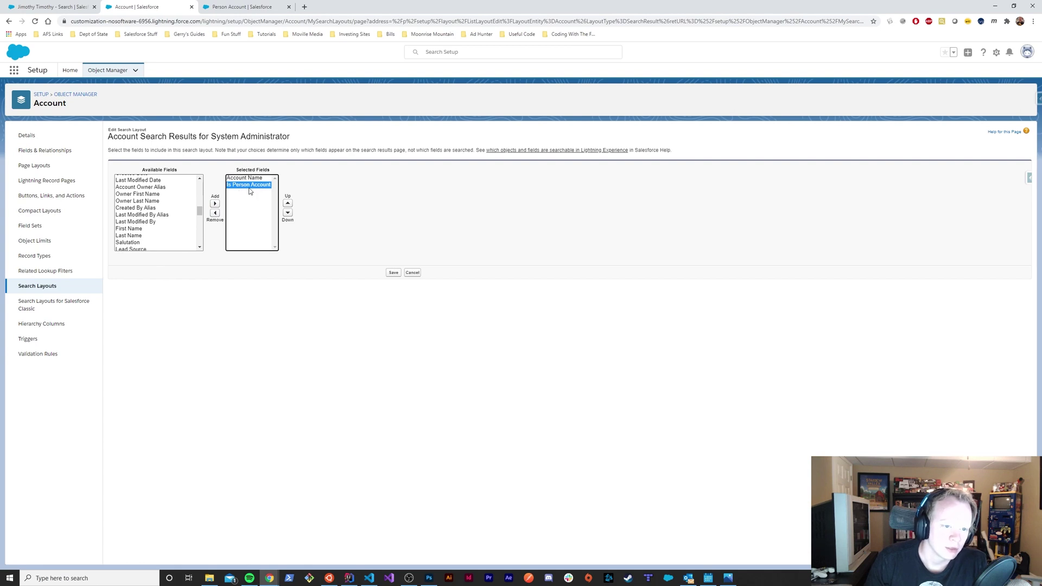
click(280, 188)
click(247, 186)
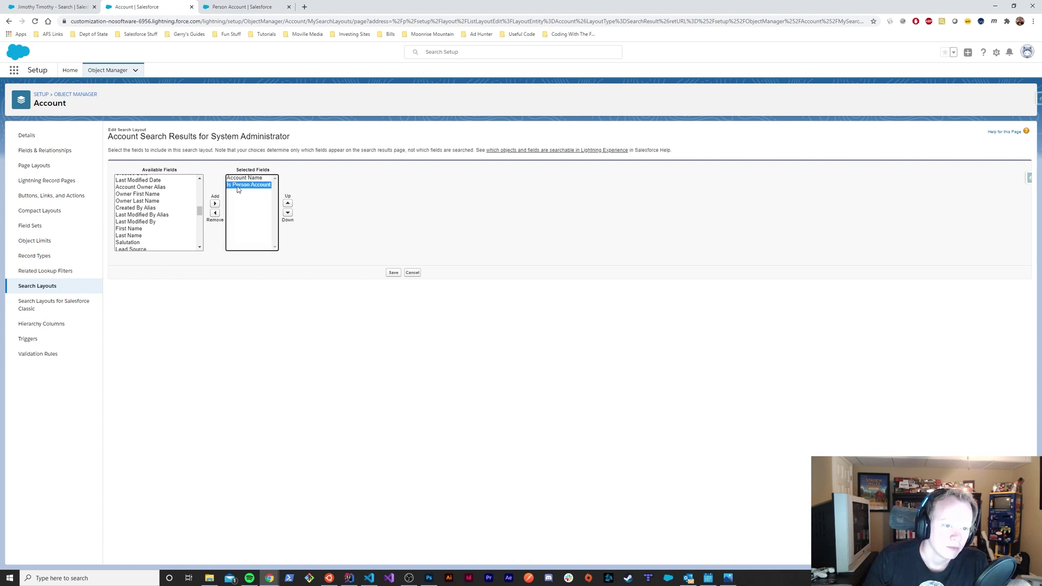
scroll(163, 222, up, 5)
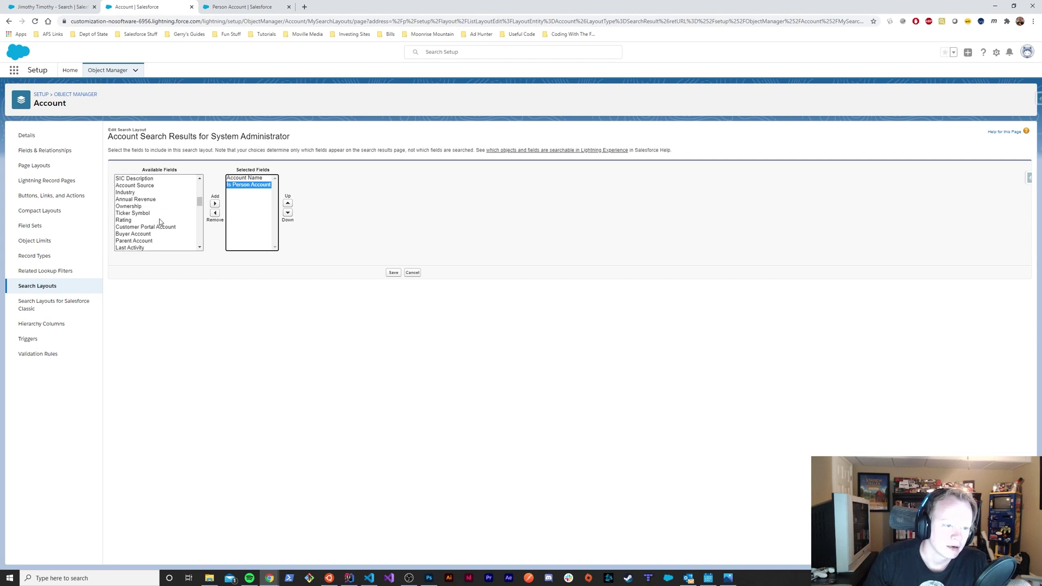
scroll(160, 221, up, 2)
scroll(161, 221, up, 2)
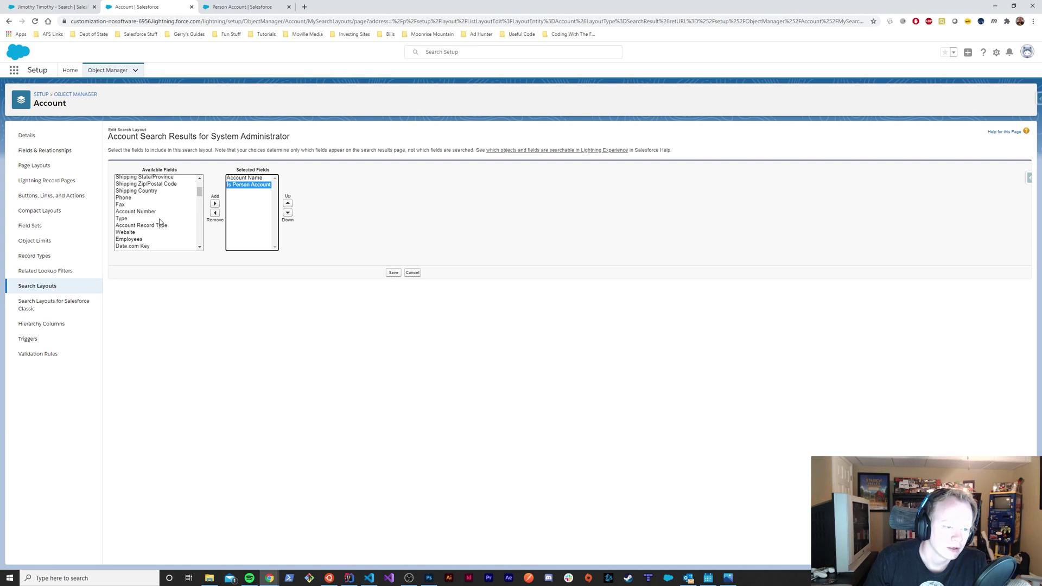
scroll(161, 221, up, 2)
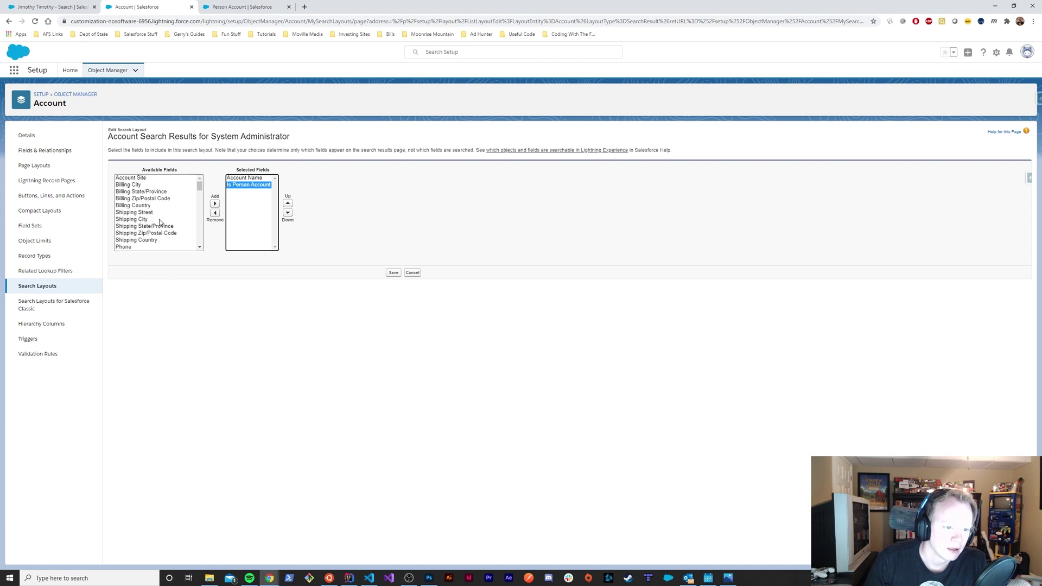
scroll(160, 222, down, 4)
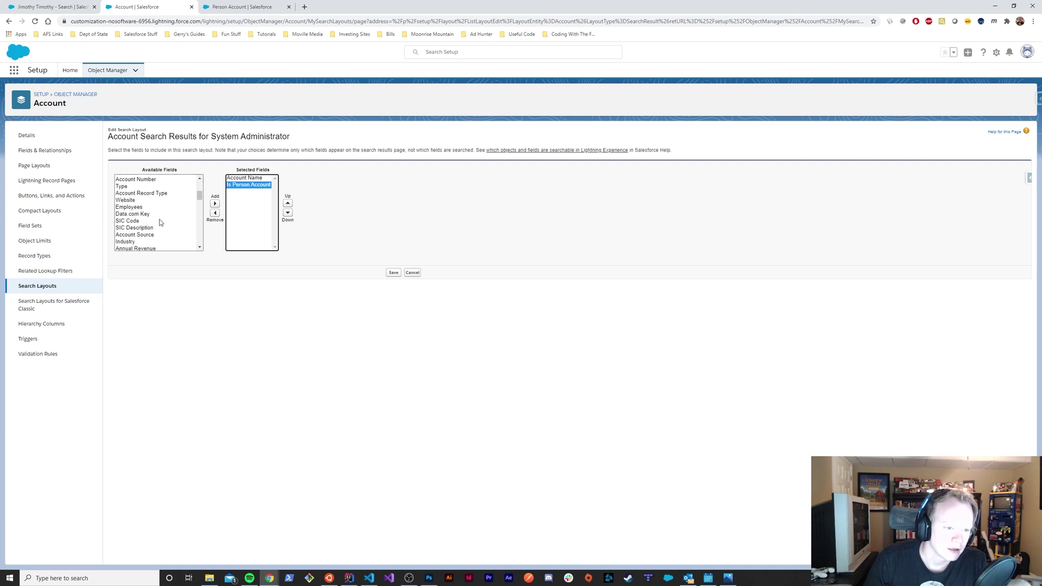
scroll(161, 223, down, 2)
scroll(161, 224, down, 2)
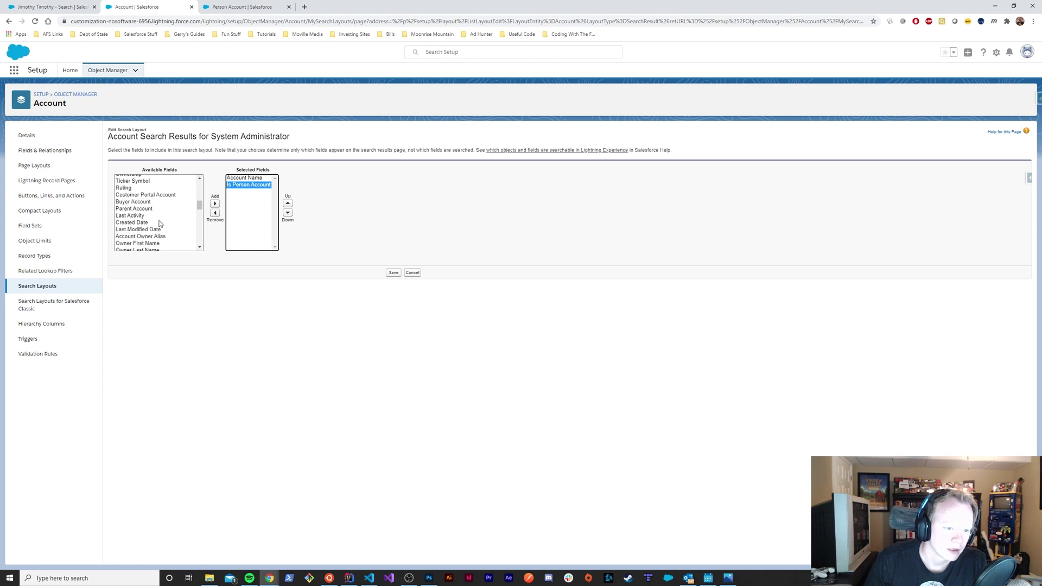
scroll(159, 225, down, 3)
scroll(159, 226, down, 10)
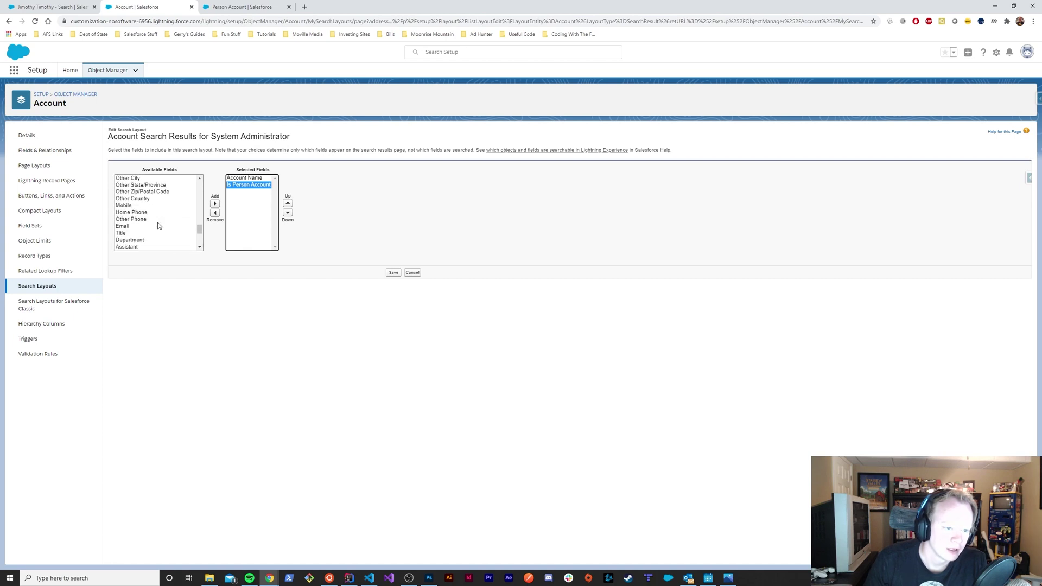
scroll(159, 226, down, 8)
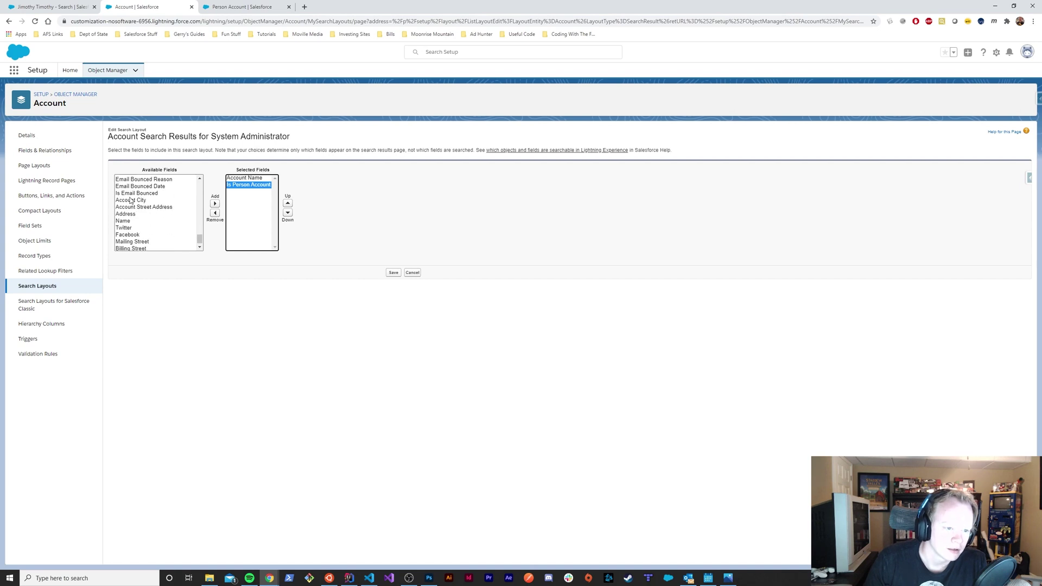
Add Account Street Address and Account City, placing Street Address above City.
click(131, 200)
shift+click(141, 207)
click(215, 203)
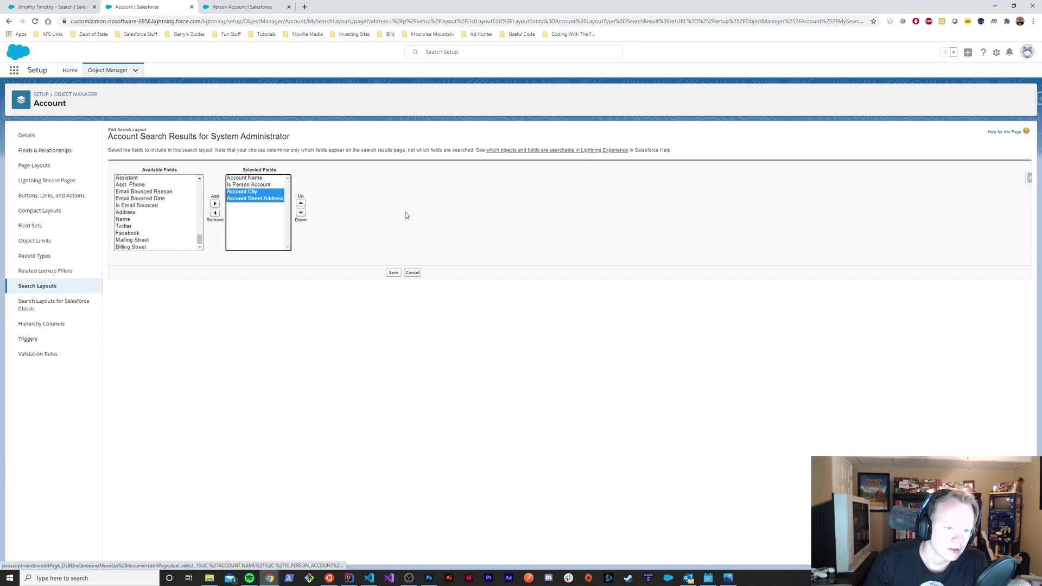
click(255, 198)
click(301, 203)
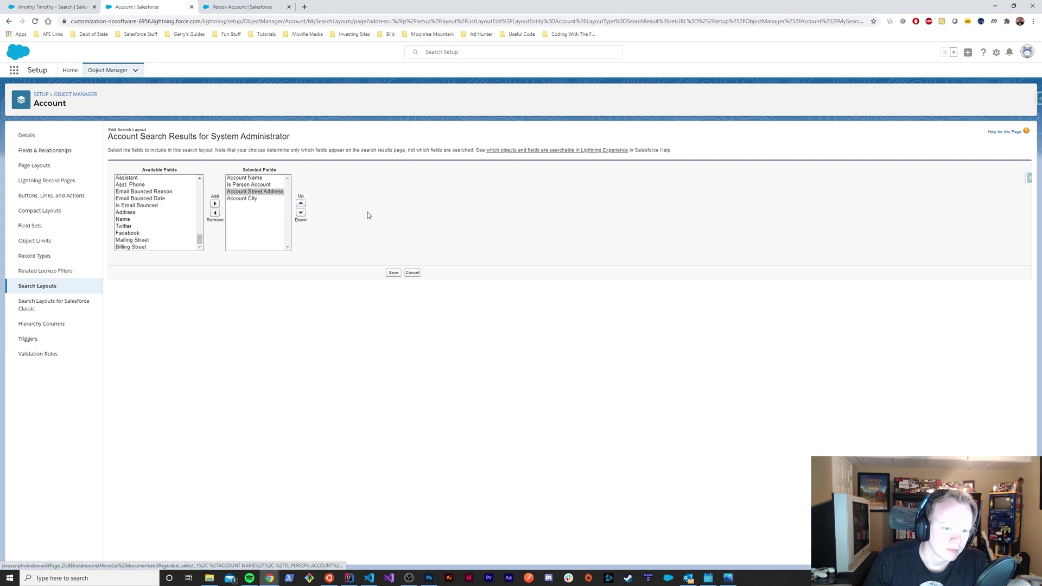
Attempt to remove Account Name, then save the search results layout.
click(244, 178)
click(215, 213)
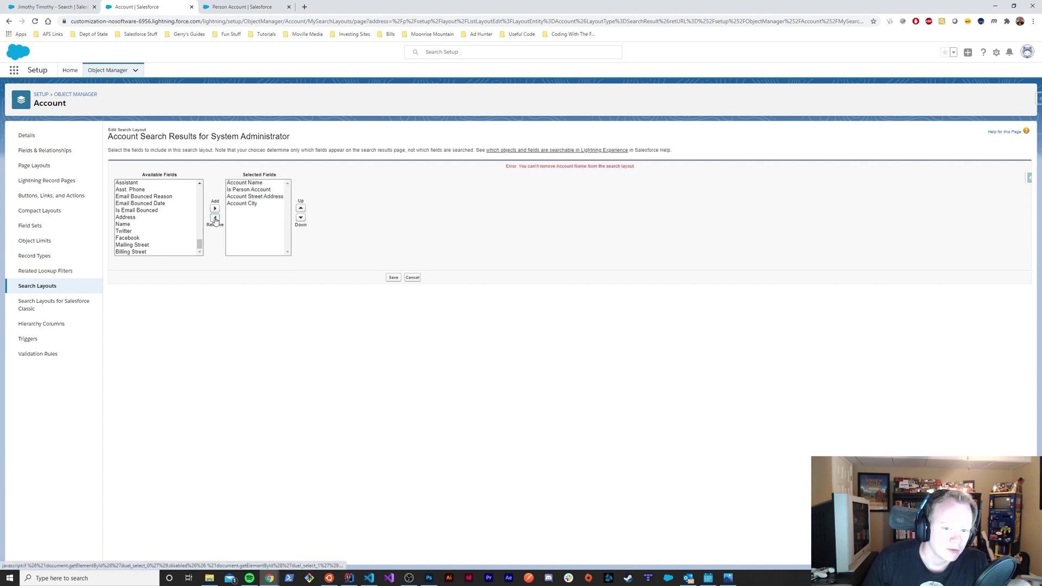
click(244, 183)
click(215, 217)
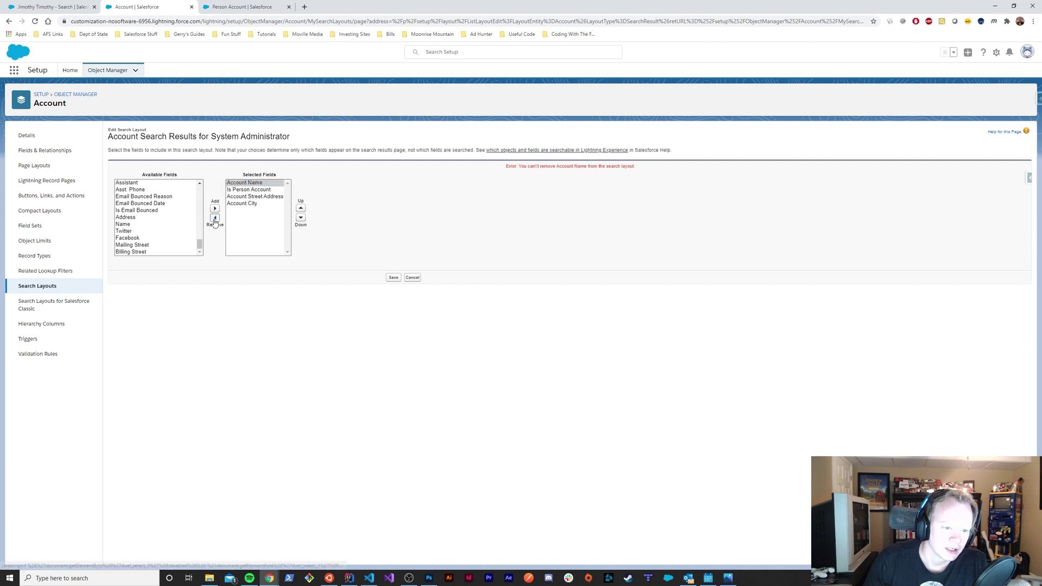
click(245, 178)
click(215, 213)
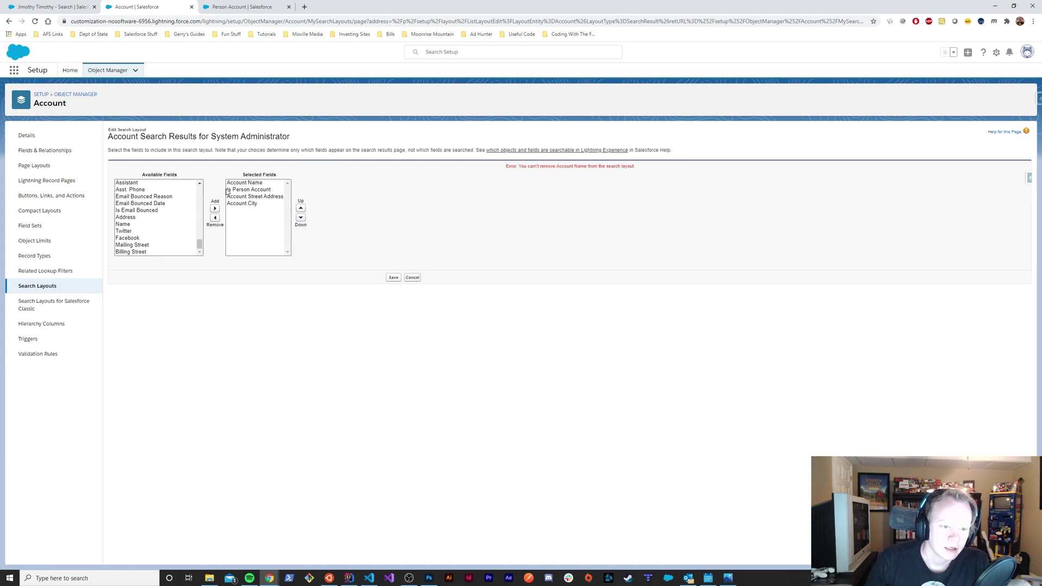
click(392, 279)
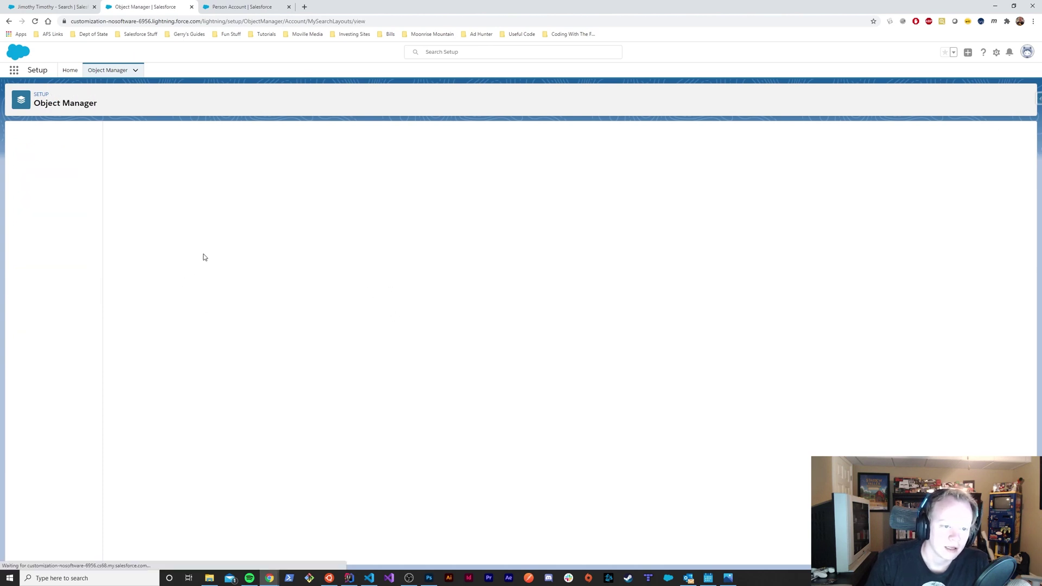
scroll(642, 351, down, 1)
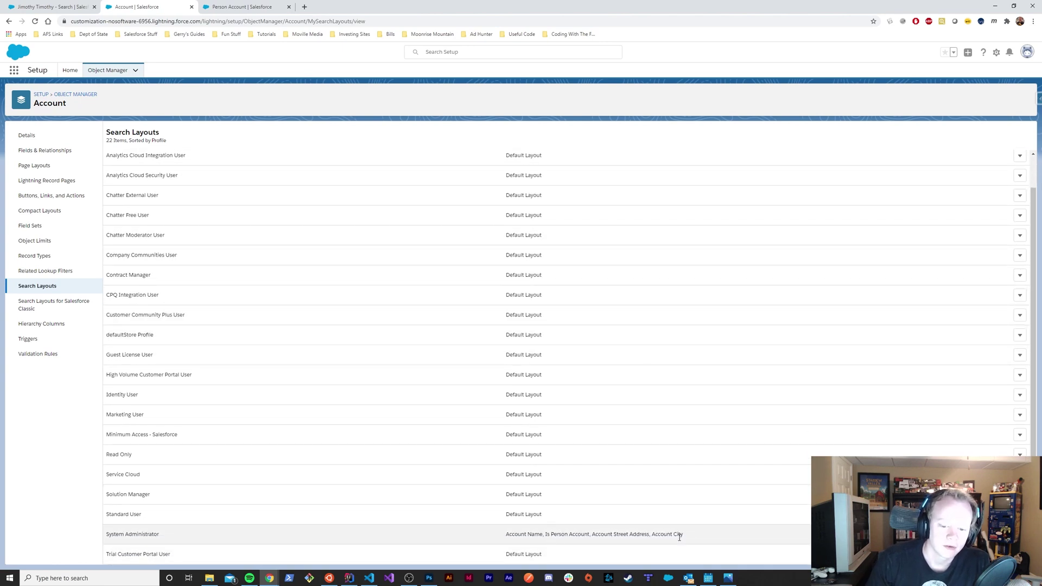
Reload the account search results and widen the new Account Street Address column.
click(65, 4)
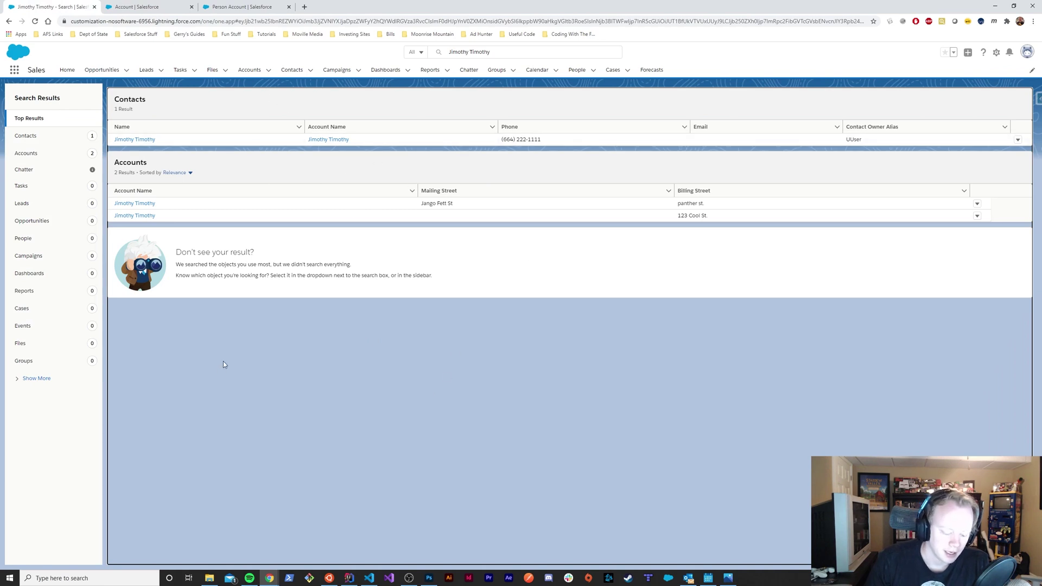
key(F5)
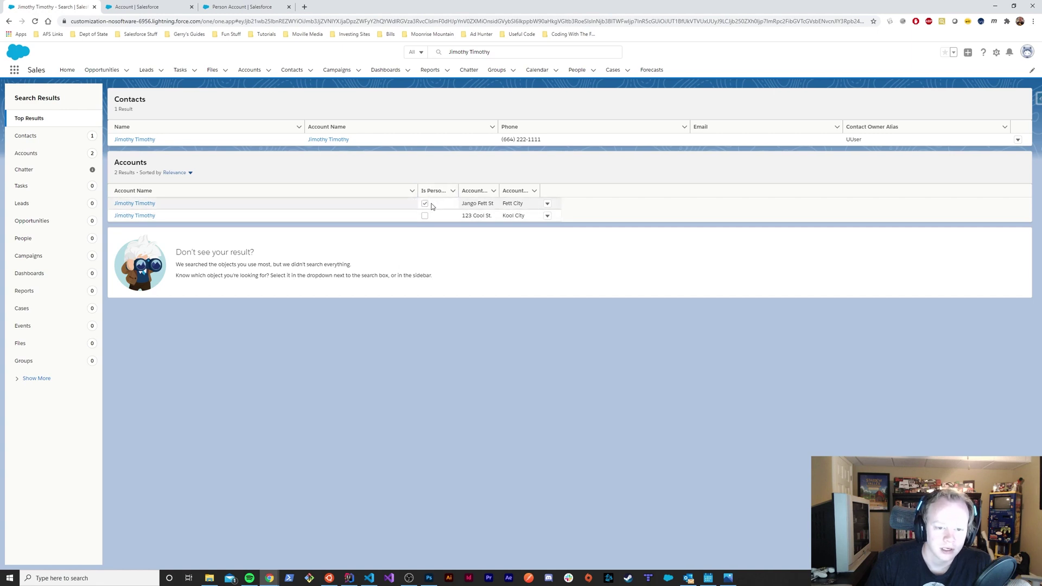
drag(498, 191, 669, 191)
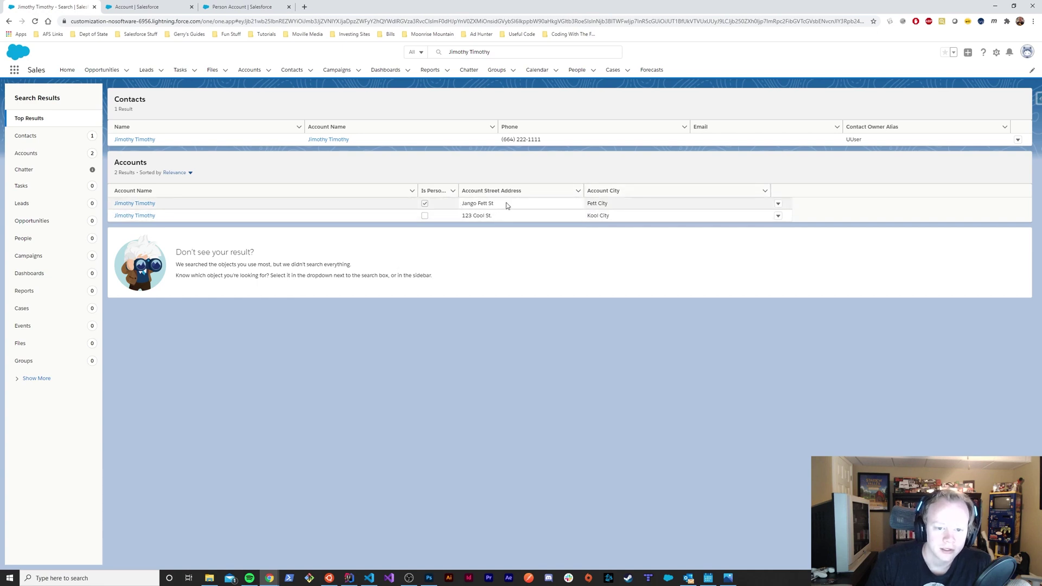
Check the Jango Fett St and 123 Cool St. street values, then widen the Is Person Account column.
drag(506, 204, 461, 203)
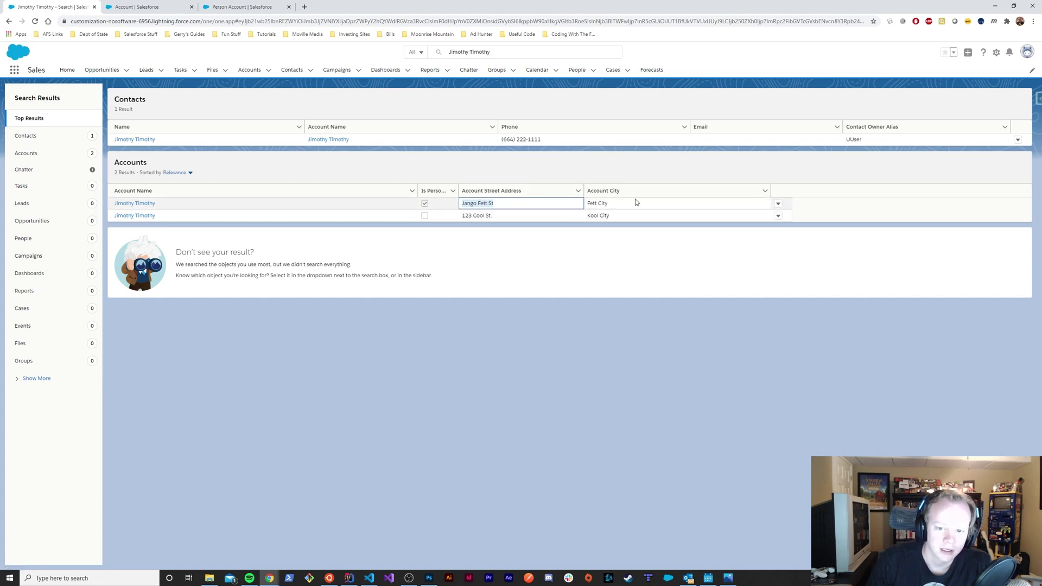
drag(503, 218, 449, 214)
click(601, 363)
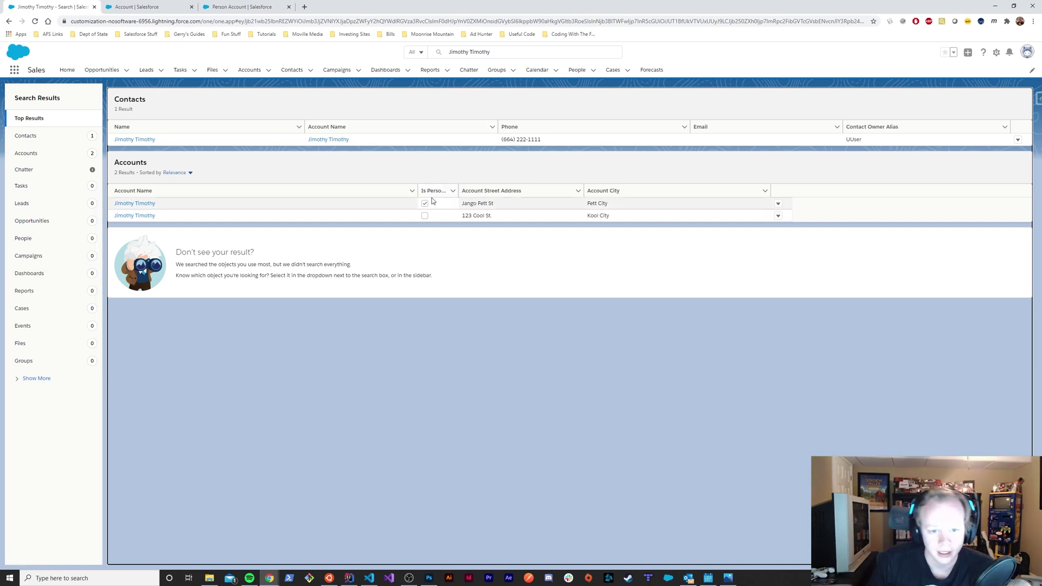
drag(458, 191, 520, 196)
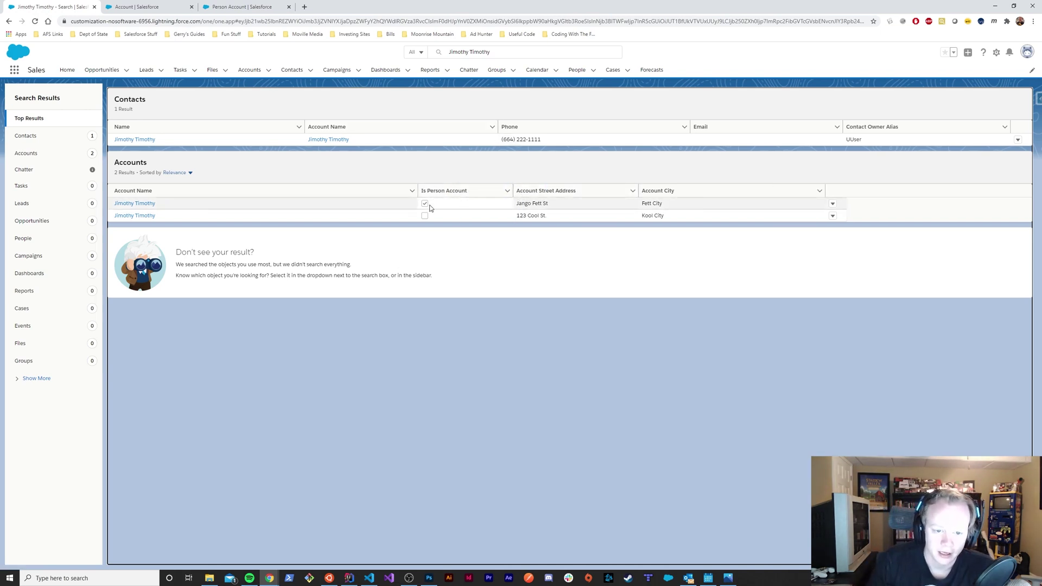